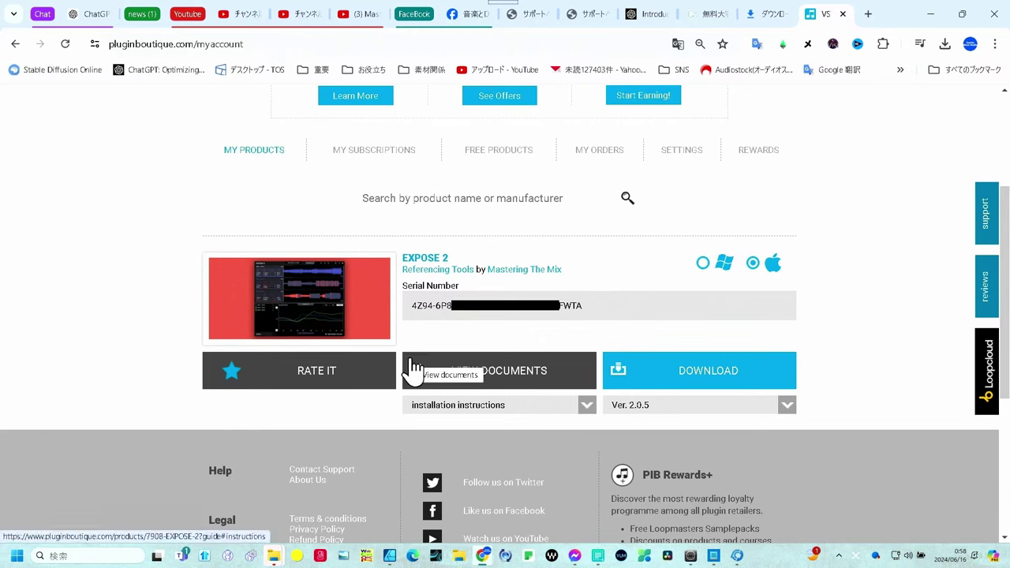
Select the EXPOSE 2 serial number, choose the Windows version, and download its installer.
{"action": "left_click", "coordinate": [585, 312]}
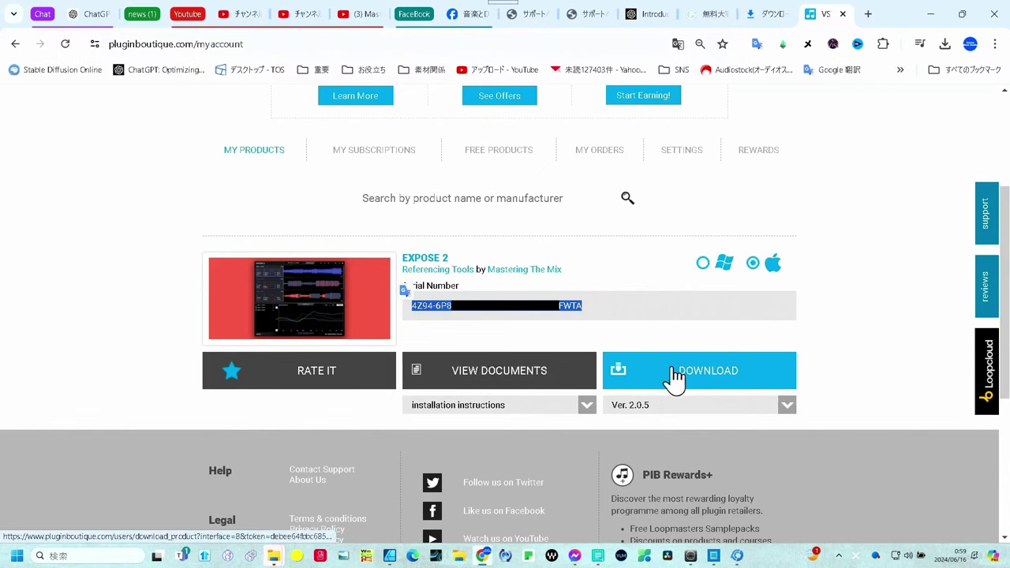
{"action": "left_click", "coordinate": [732, 273]}
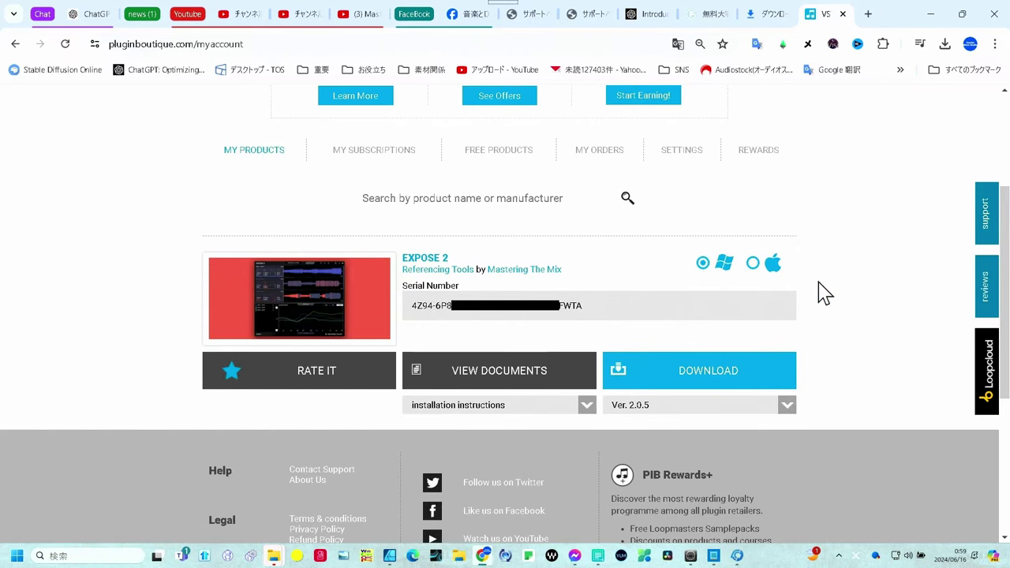
{"action": "left_click", "coordinate": [715, 378]}
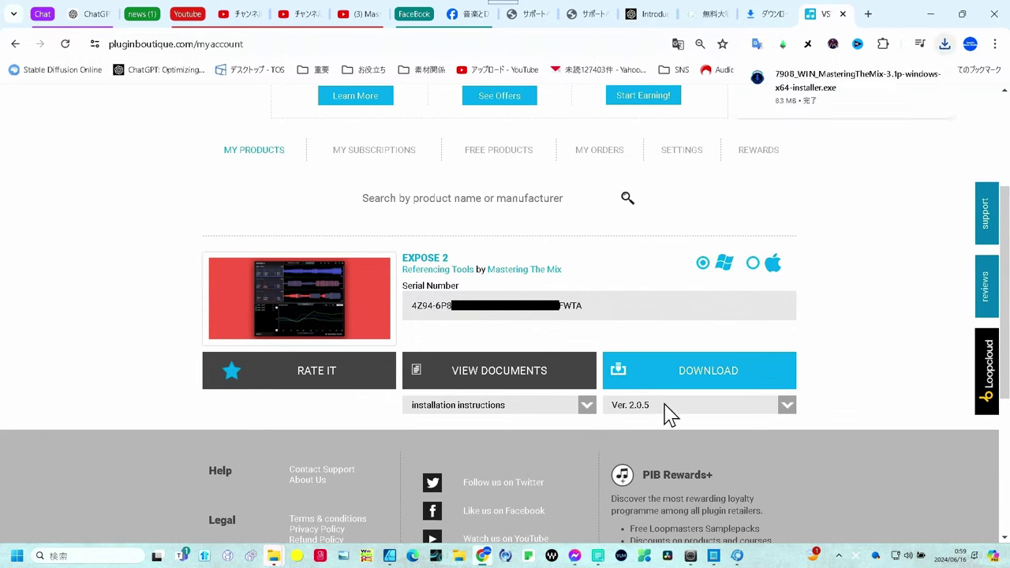
Launch the downloaded Mastering the Mix installer and accept its license agreement.
{"action": "left_click", "coordinate": [944, 45]}
{"action": "left_click", "coordinate": [830, 106]}
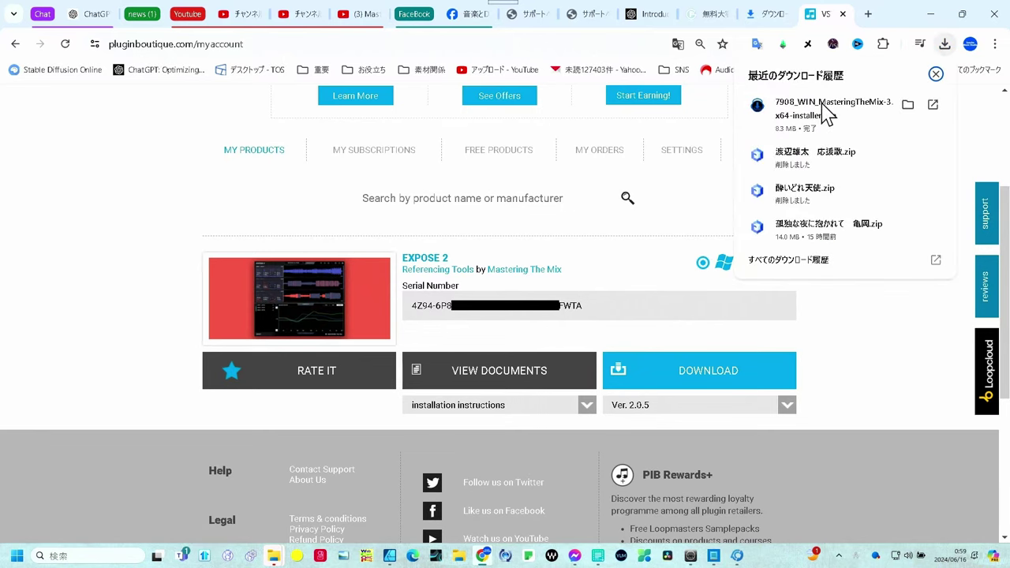
{"action": "left_click", "coordinate": [456, 389]}
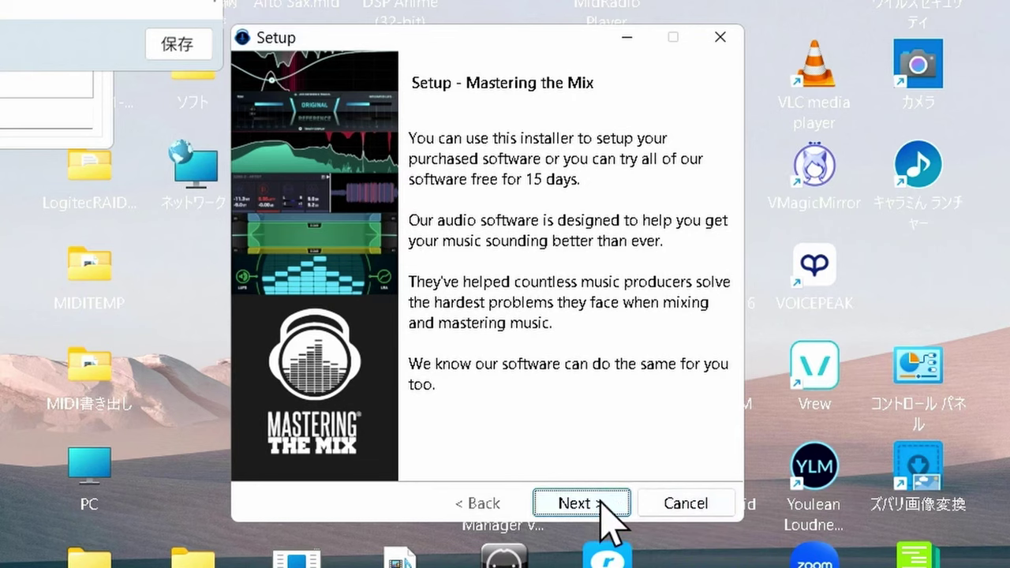
{"action": "left_click", "coordinate": [618, 505]}
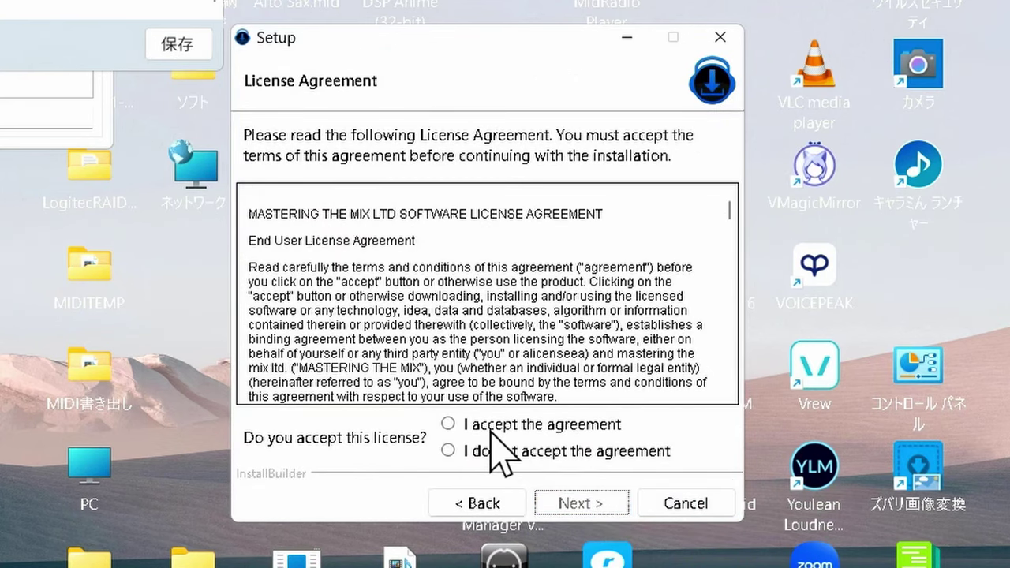
{"action": "left_click", "coordinate": [490, 431]}
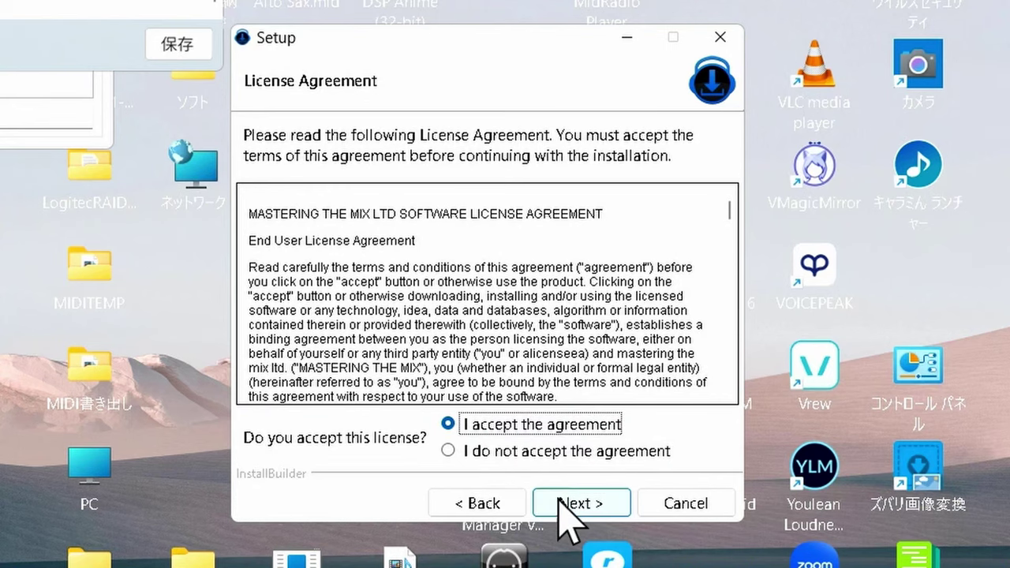
{"action": "left_click", "coordinate": [573, 505]}
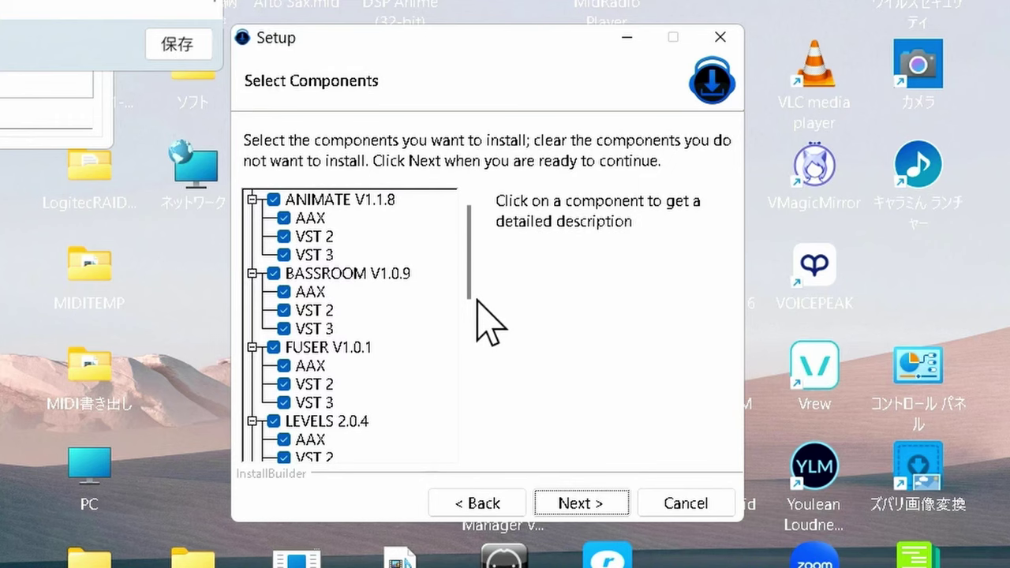
Exclude ANIMATE, BASSROOM, FUSER, LEVELS, LIMITER, MIXROOM, REFERENCE, REFSEND and RESO from the installation, keeping only EXPOSE 2.0.6 selected.
{"action": "left_click", "coordinate": [275, 202]}
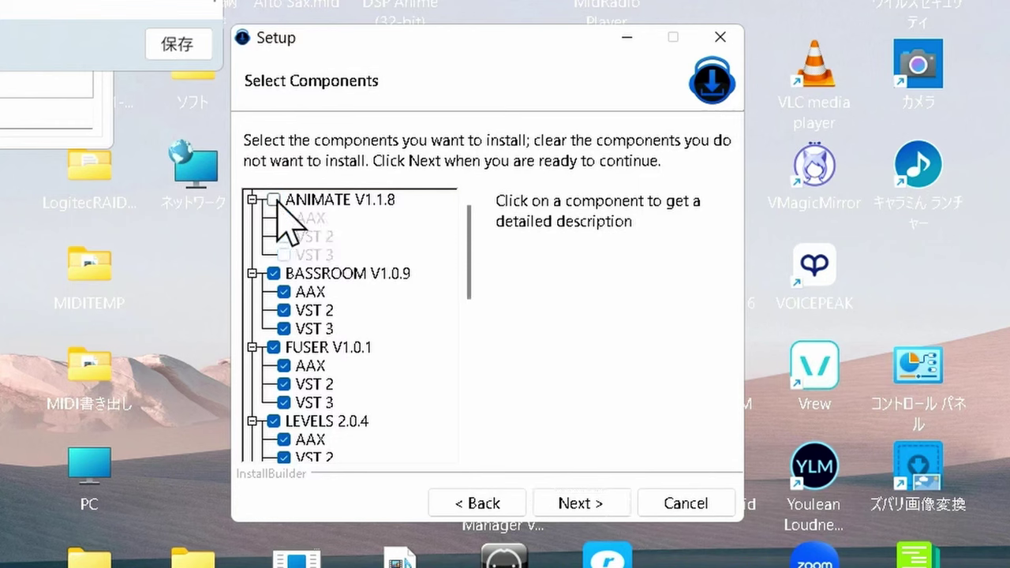
{"action": "left_click", "coordinate": [275, 278]}
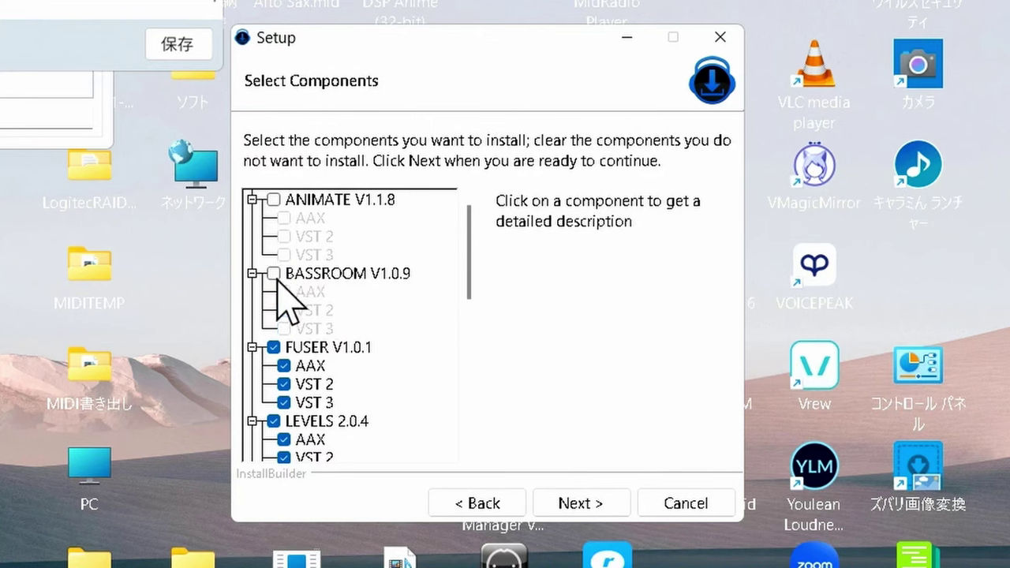
{"action": "left_click", "coordinate": [274, 348]}
{"action": "scroll", "coordinate": [308, 352], "scroll_direction": "down", "scroll_amount": 2}
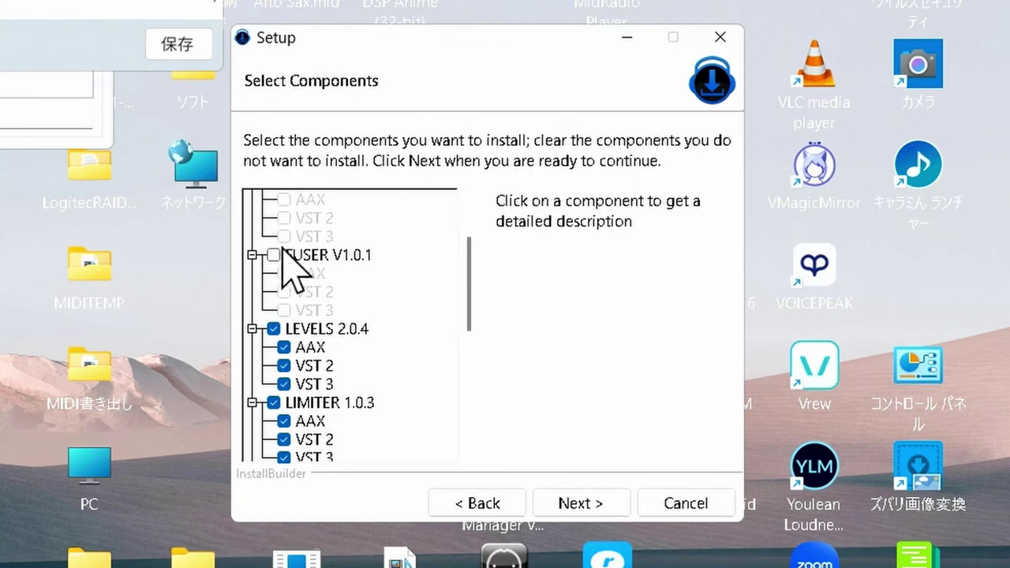
{"action": "left_click", "coordinate": [274, 328]}
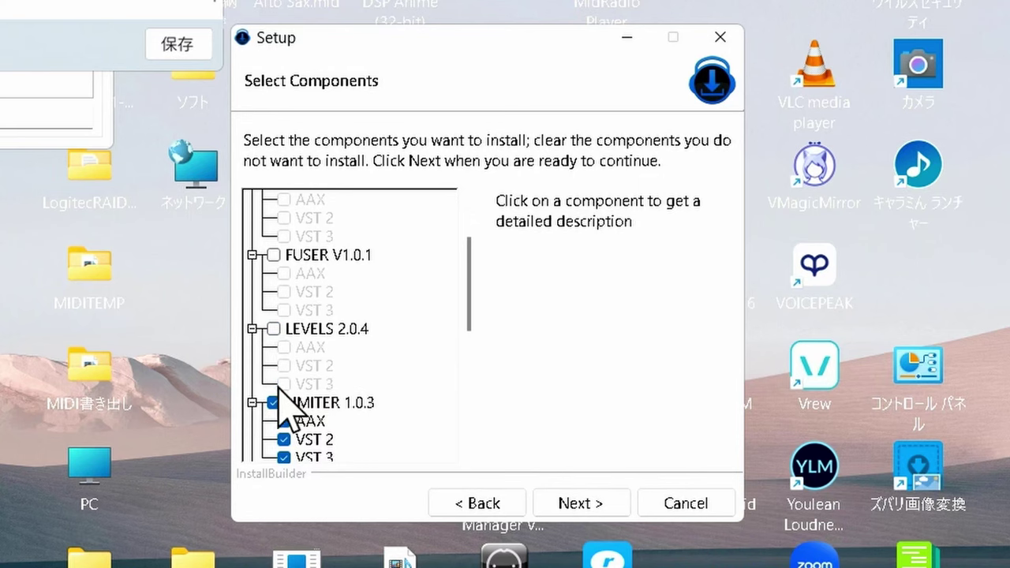
{"action": "left_click", "coordinate": [274, 402]}
{"action": "scroll", "coordinate": [320, 370], "scroll_direction": "down", "scroll_amount": 4}
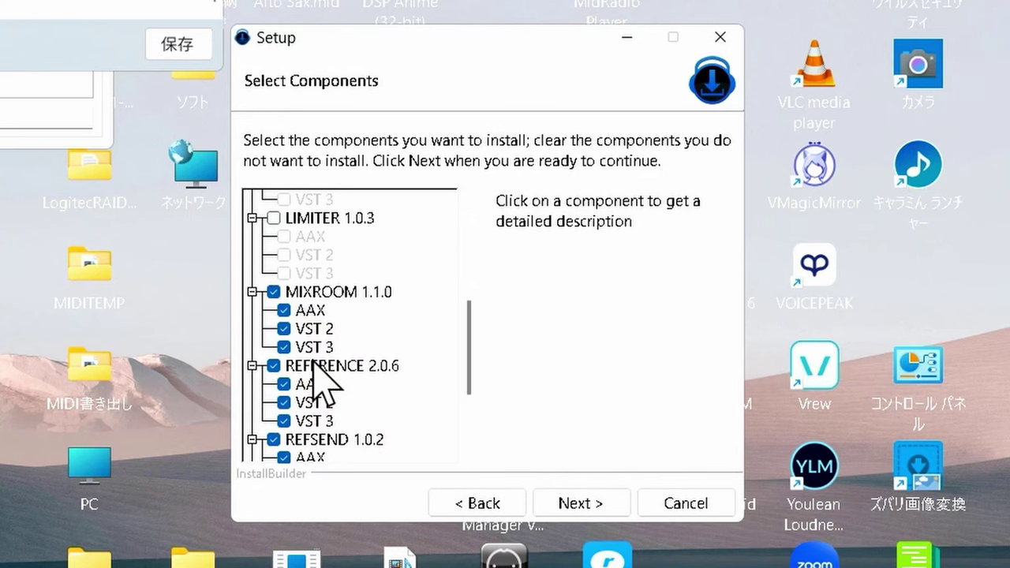
{"action": "left_click", "coordinate": [276, 296]}
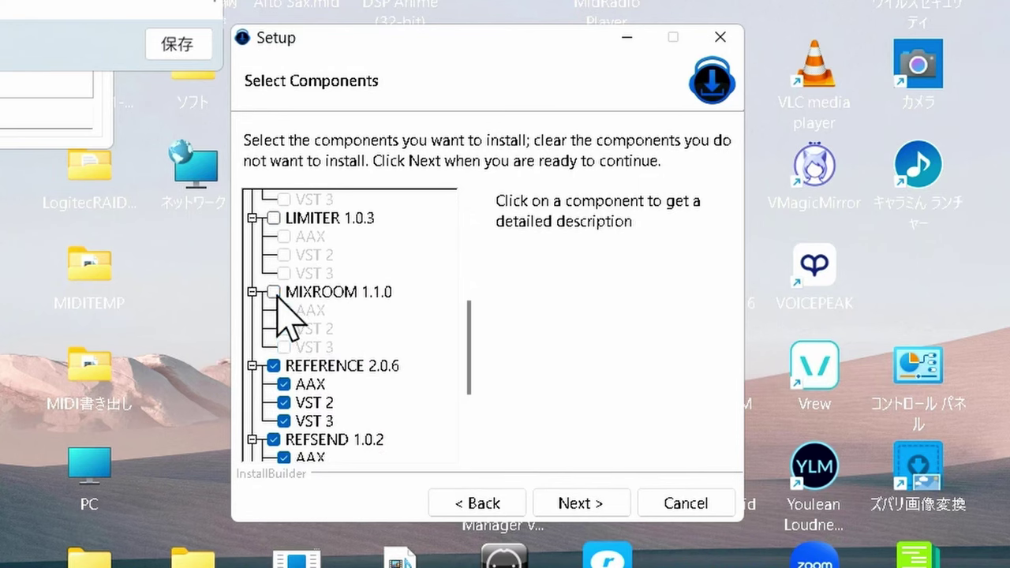
{"action": "left_click", "coordinate": [274, 366]}
{"action": "scroll", "coordinate": [276, 387], "scroll_direction": "down", "scroll_amount": 3}
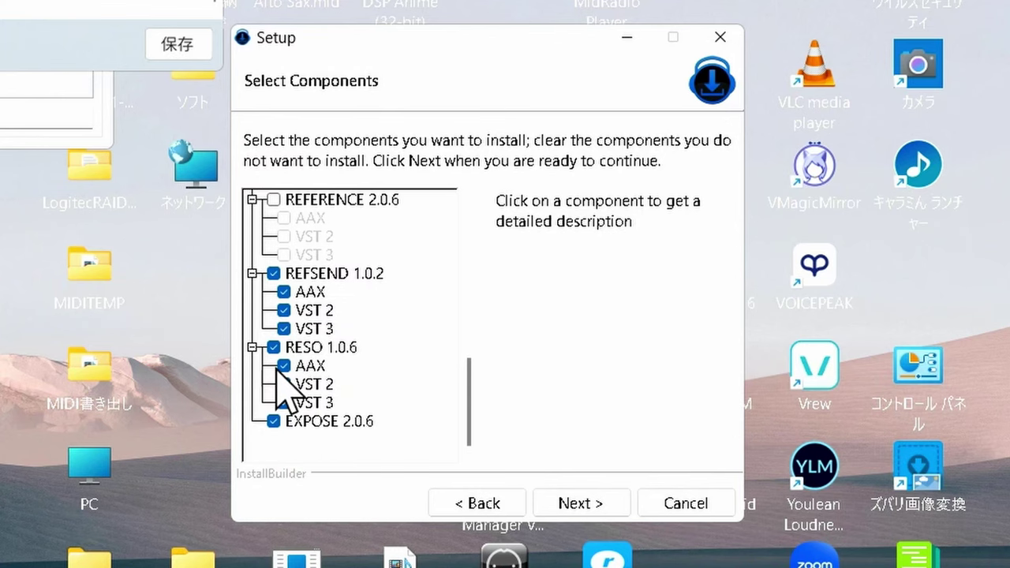
{"action": "left_click", "coordinate": [272, 273]}
{"action": "left_click", "coordinate": [273, 348]}
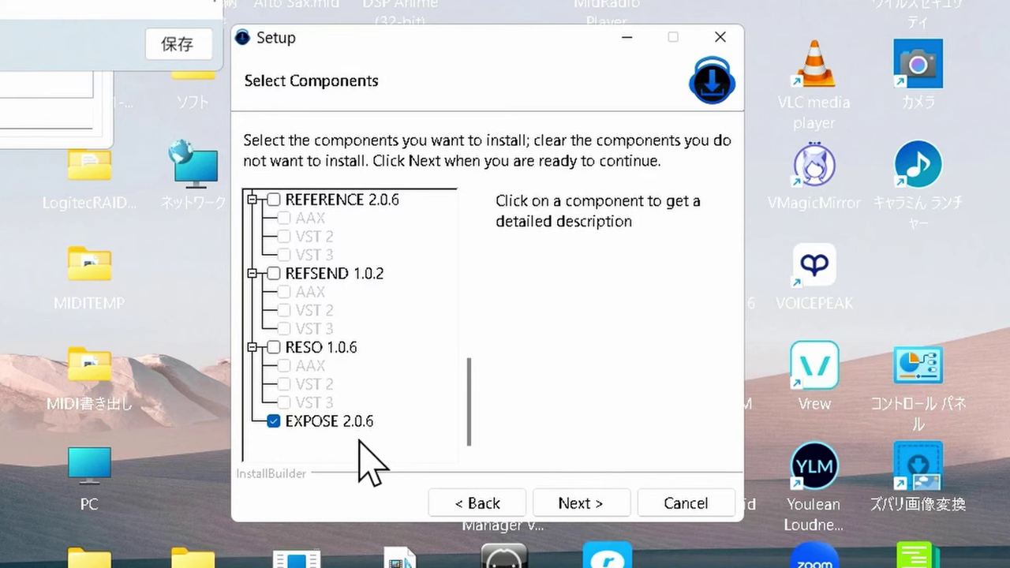
Install the selected EXPOSE component and close the setup wizard.
{"action": "left_click", "coordinate": [584, 505]}
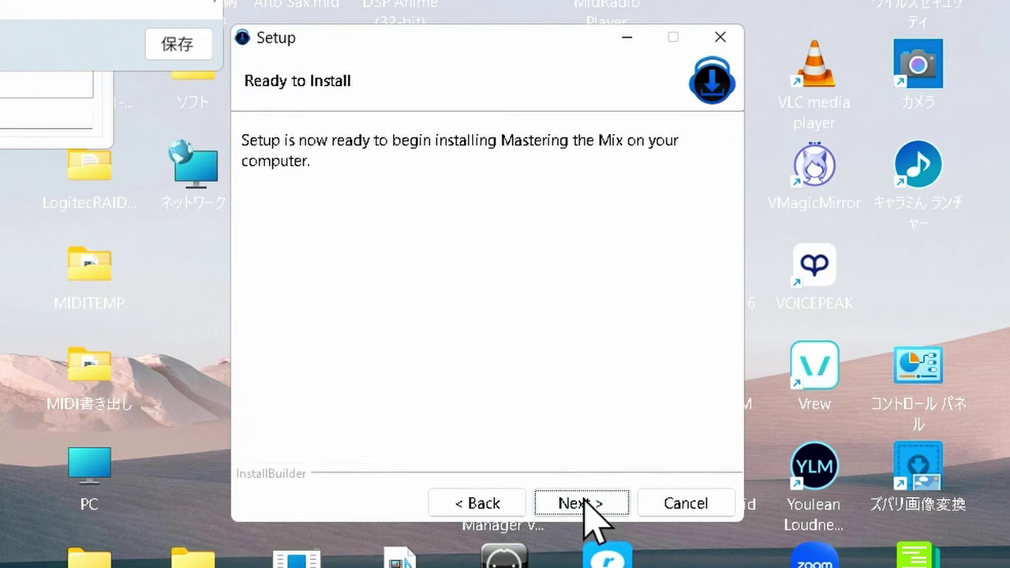
{"action": "left_click", "coordinate": [584, 502]}
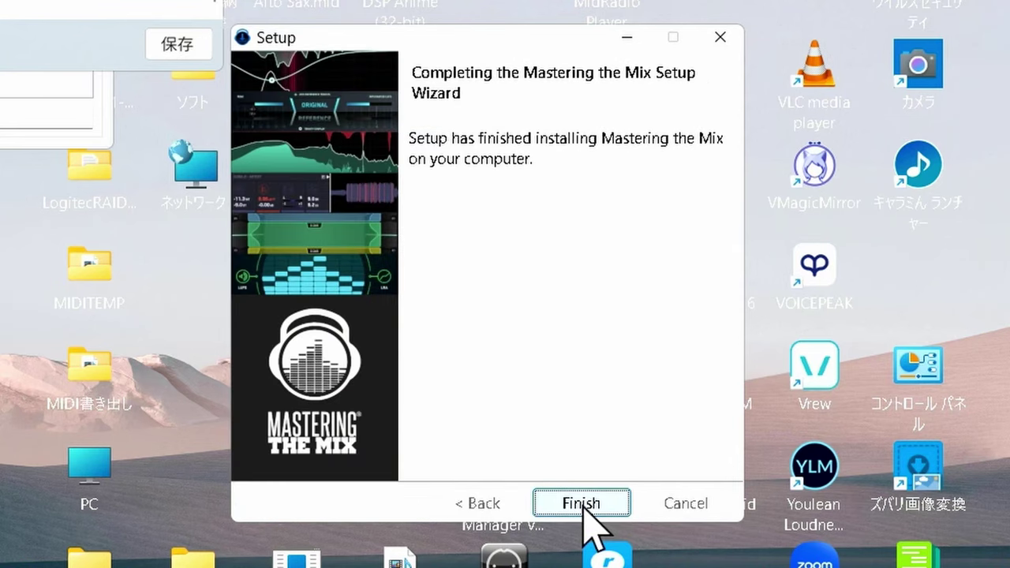
{"action": "left_click", "coordinate": [581, 505]}
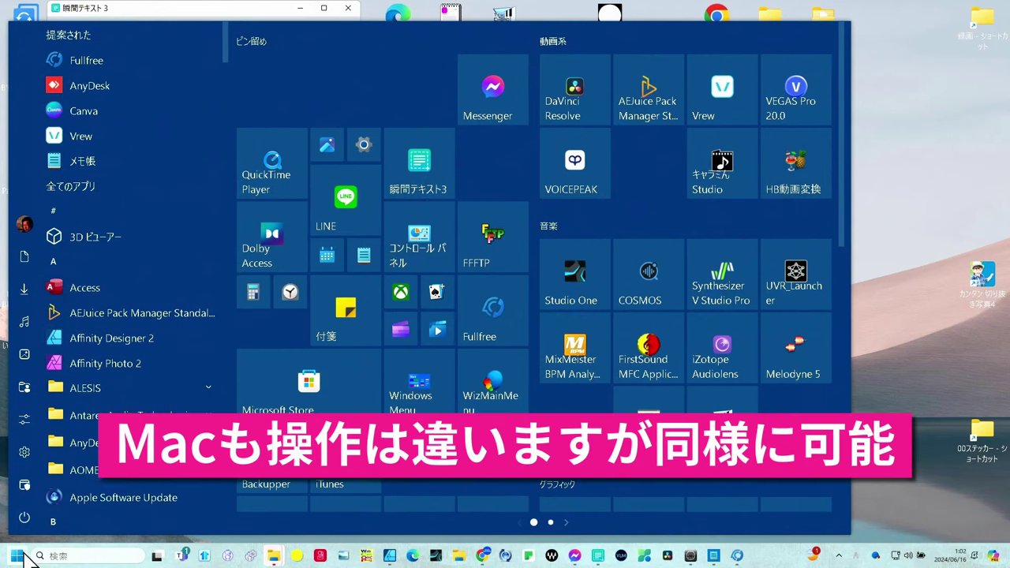
Pin EXPOSE from the Mastering the Mix folder to the ピン留め group on page 1 of the Start menu.
{"action": "scroll", "coordinate": [124, 223], "scroll_direction": "down", "scroll_amount": 15}
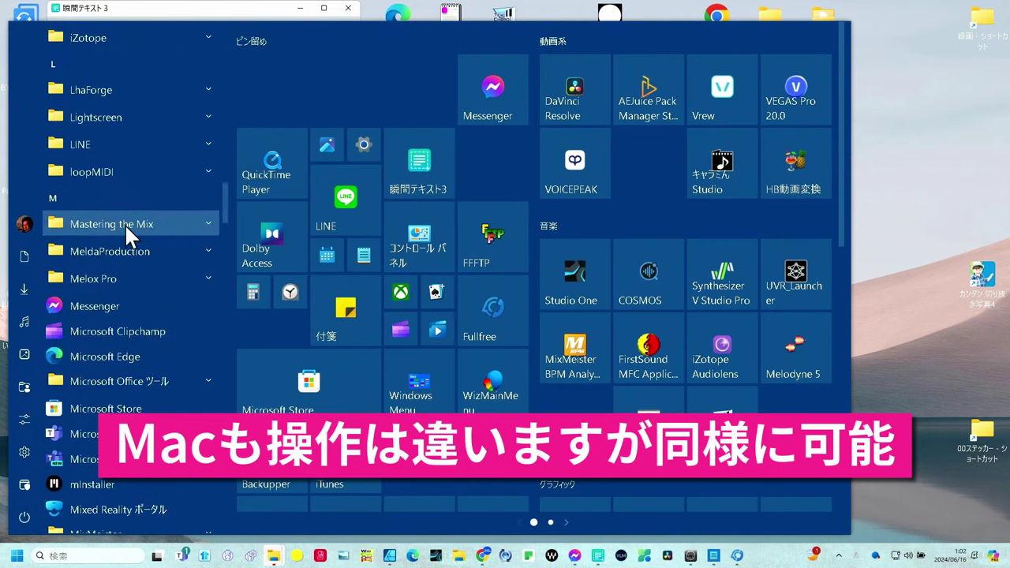
{"action": "left_click", "coordinate": [125, 223]}
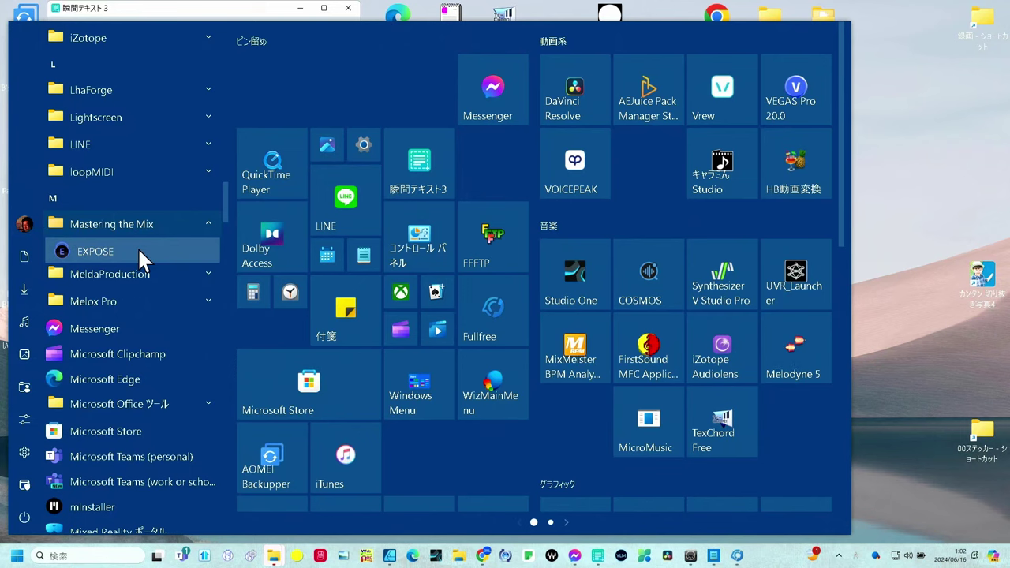
{"action": "right_click", "coordinate": [139, 251]}
{"action": "mouse_move", "coordinate": [177, 268]}
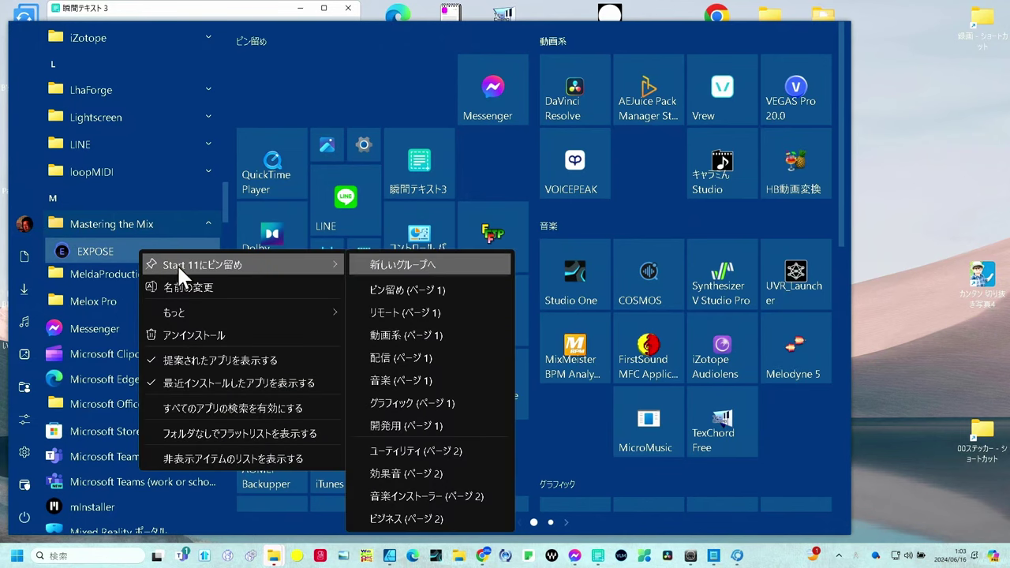
{"action": "left_click", "coordinate": [394, 290]}
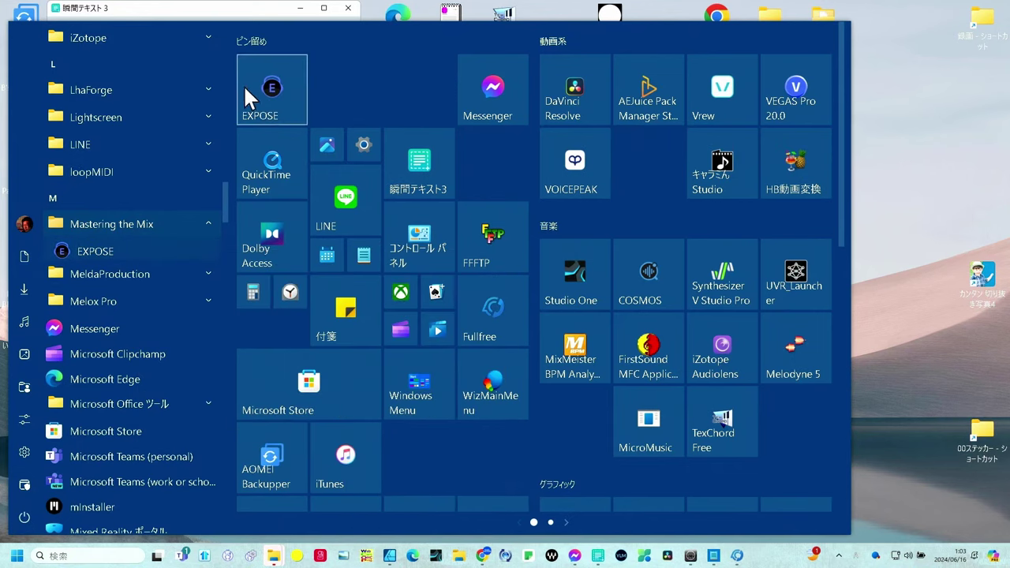
Launch EXPOSE and allow expose.exe to connect to the network in the ウイルスセキュリティ alert.
{"action": "left_click", "coordinate": [287, 98]}
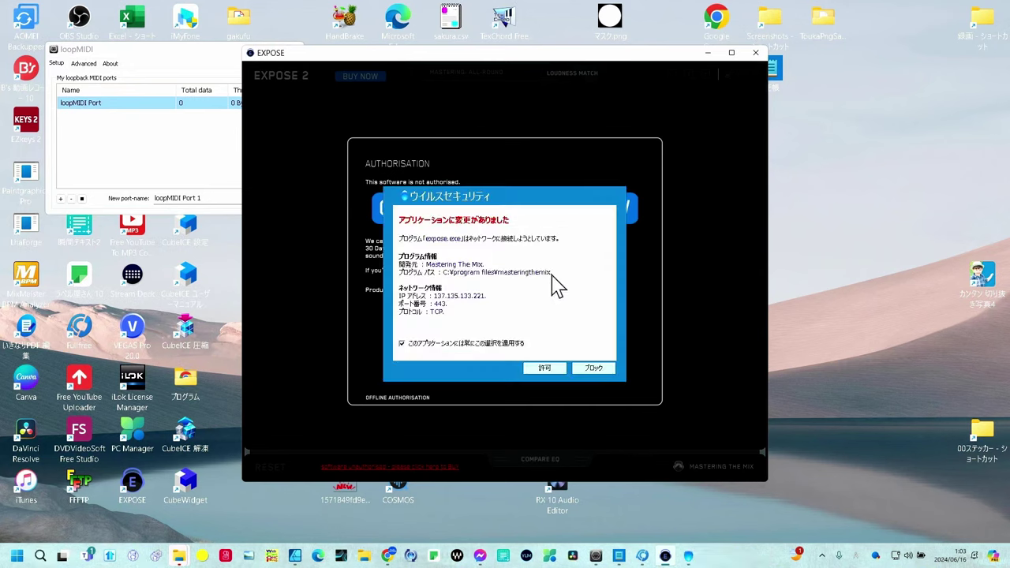
{"action": "left_click", "coordinate": [550, 370]}
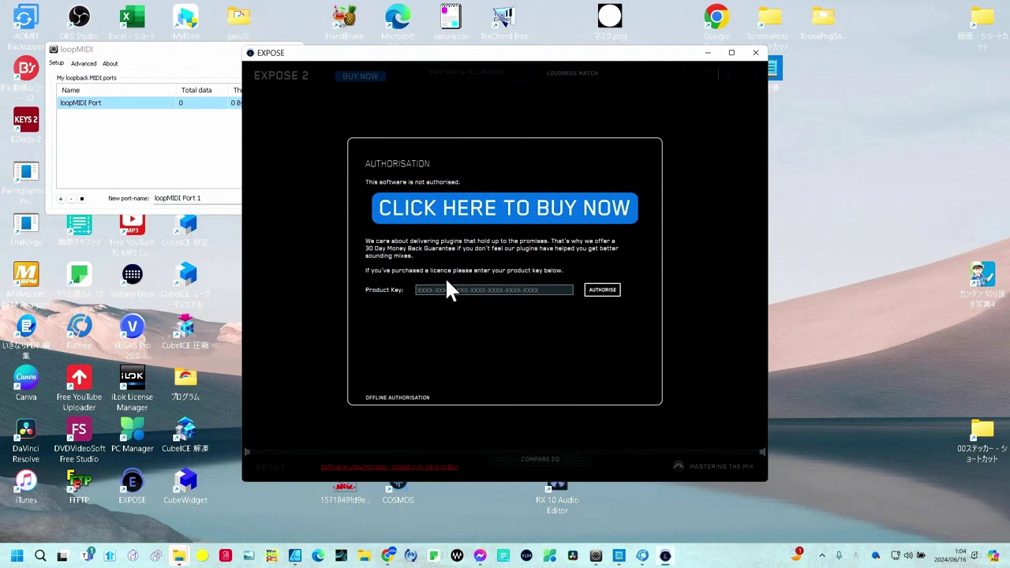
Enter the product key in the EXPOSE 2 authorisation form.
{"action": "left_click", "coordinate": [930, 14]}
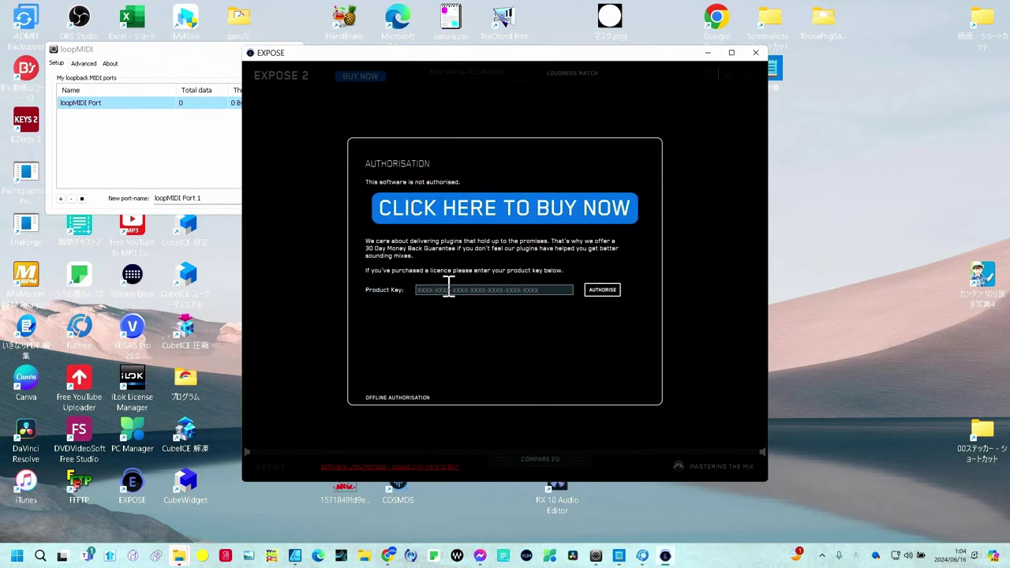
{"action": "left_click", "coordinate": [448, 290]}
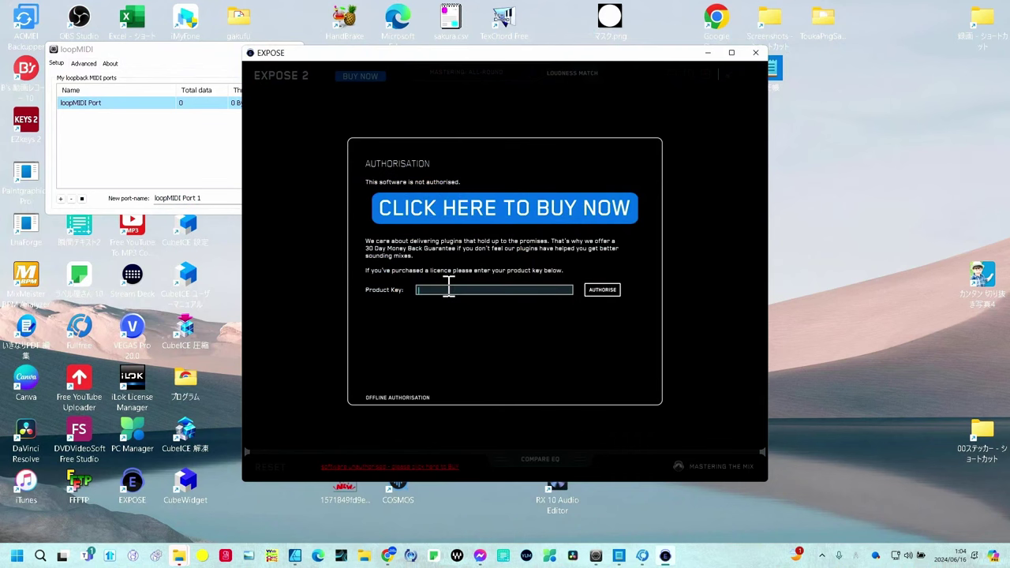
{"action": "key", "text": "ctrl+v"}
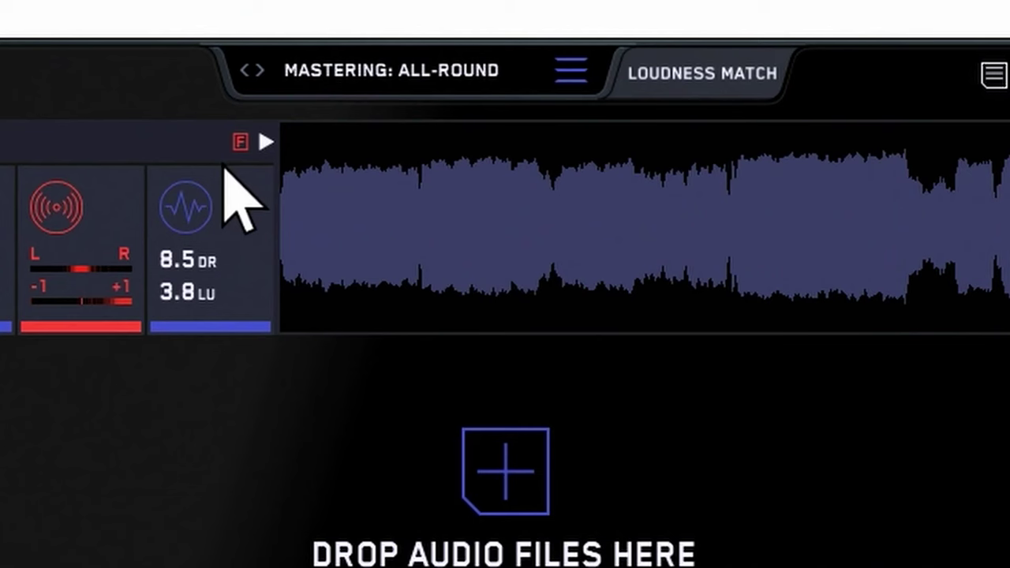
Show the loaded track's analysis feedback and read through its loudness, peak, stereo and dynamics sections.
{"action": "left_click", "coordinate": [239, 144]}
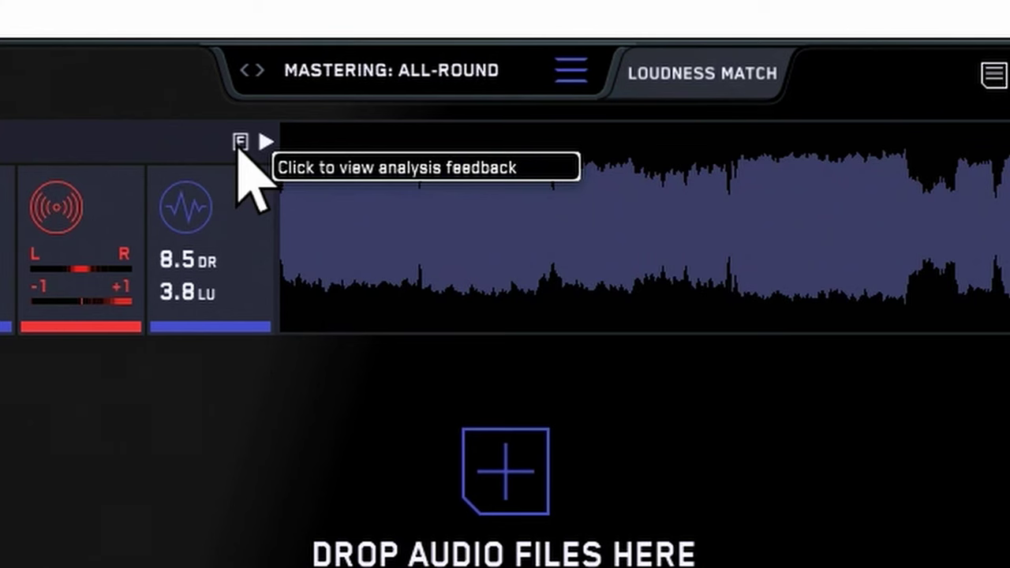
{"action": "left_click", "coordinate": [239, 144]}
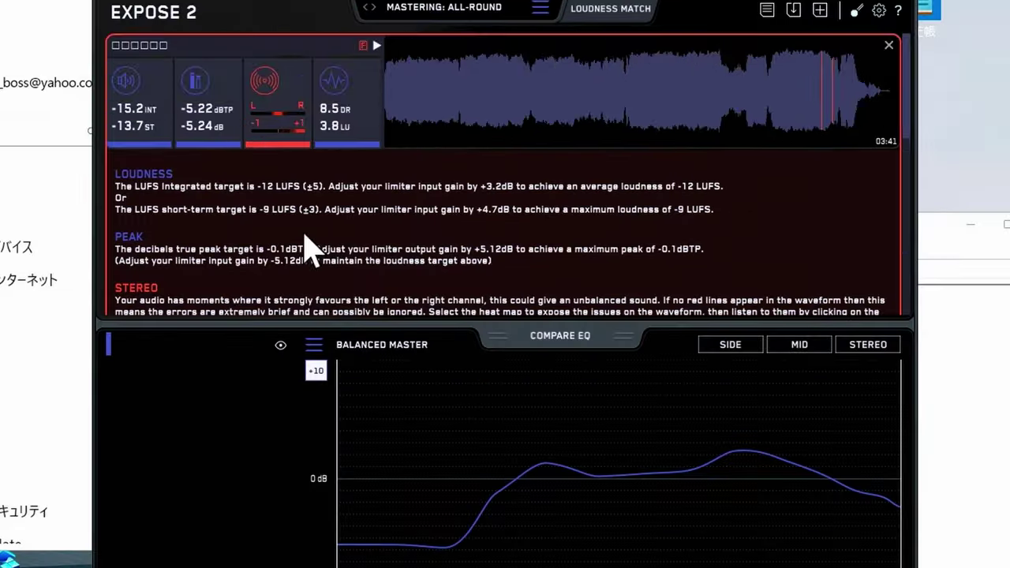
{"action": "scroll", "coordinate": [296, 221], "scroll_direction": "down", "scroll_amount": 2}
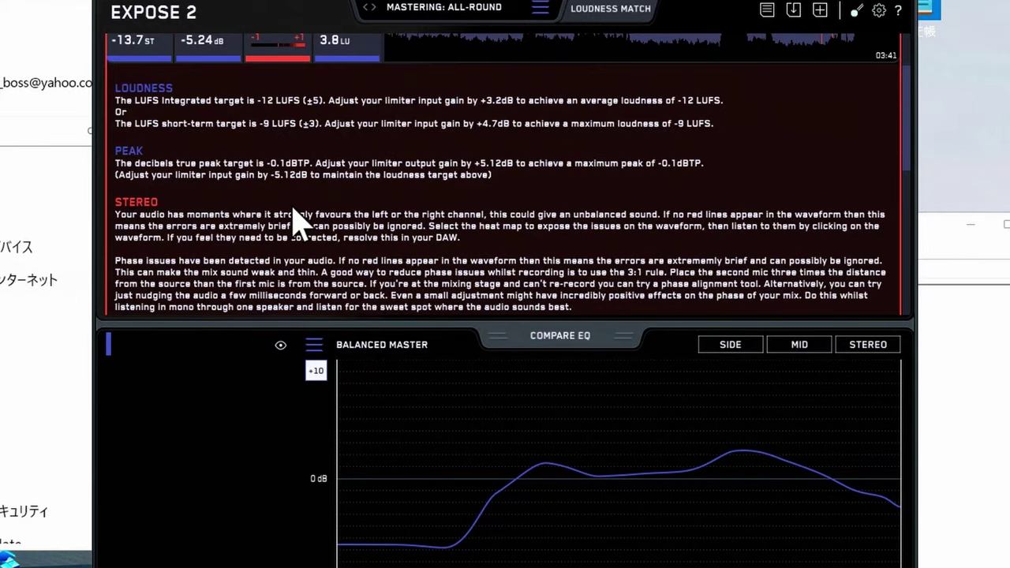
{"action": "scroll", "coordinate": [295, 221], "scroll_direction": "down", "scroll_amount": 1}
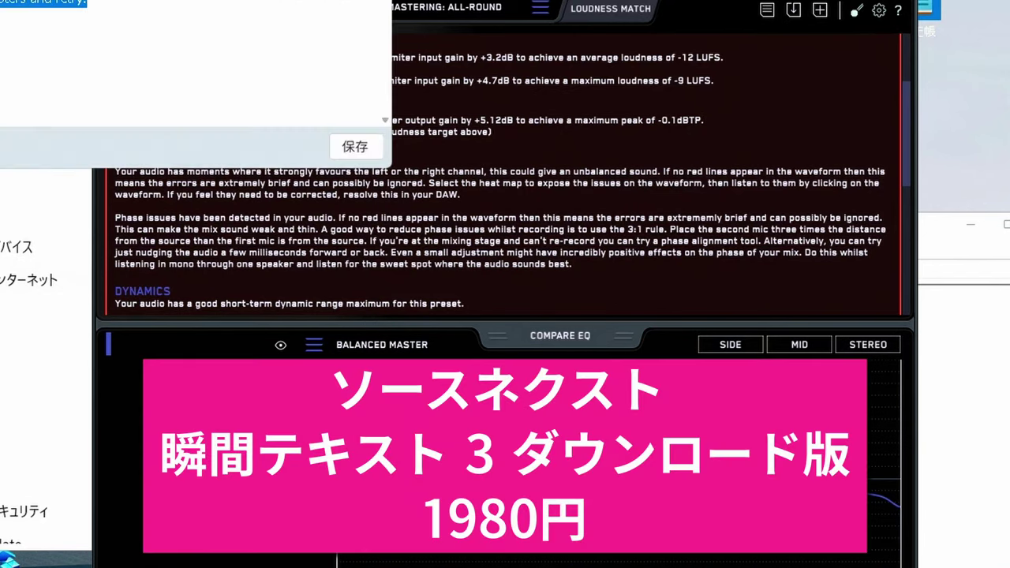
Extract the text of the STEREO feedback section with the 文字の読み取り function of 瞬間テキスト3.
{"action": "left_click_drag", "start_coordinate": [76, 45], "coordinate": [26, 2]}
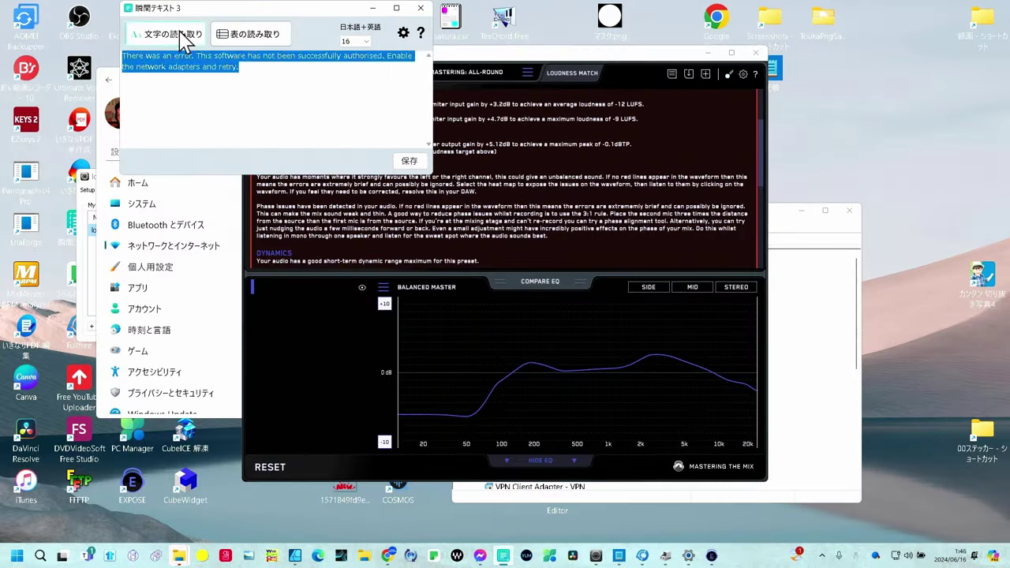
{"action": "key", "text": "ctrl+shift+x"}
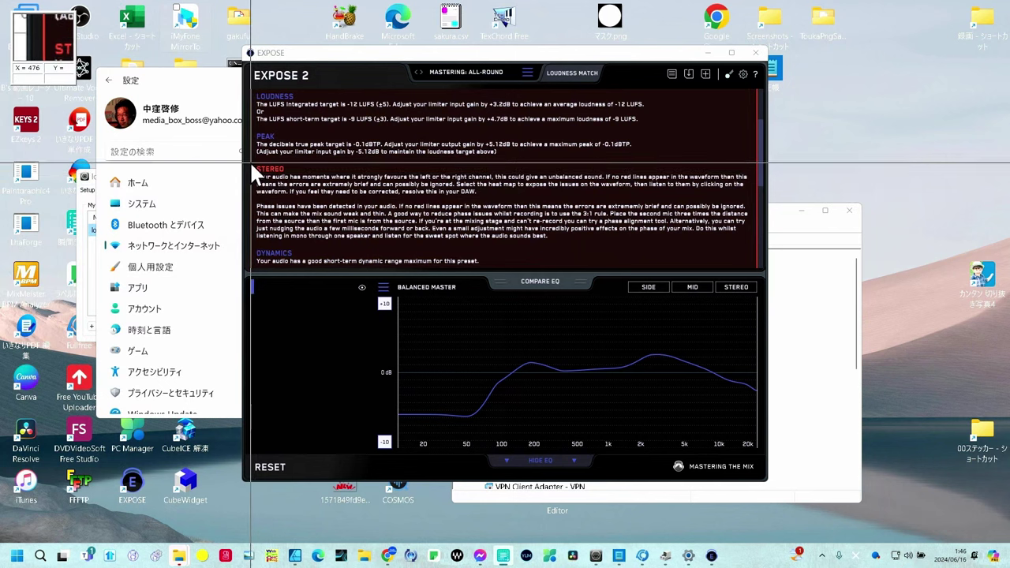
{"action": "left_click_drag", "start_coordinate": [251, 160], "coordinate": [750, 241]}
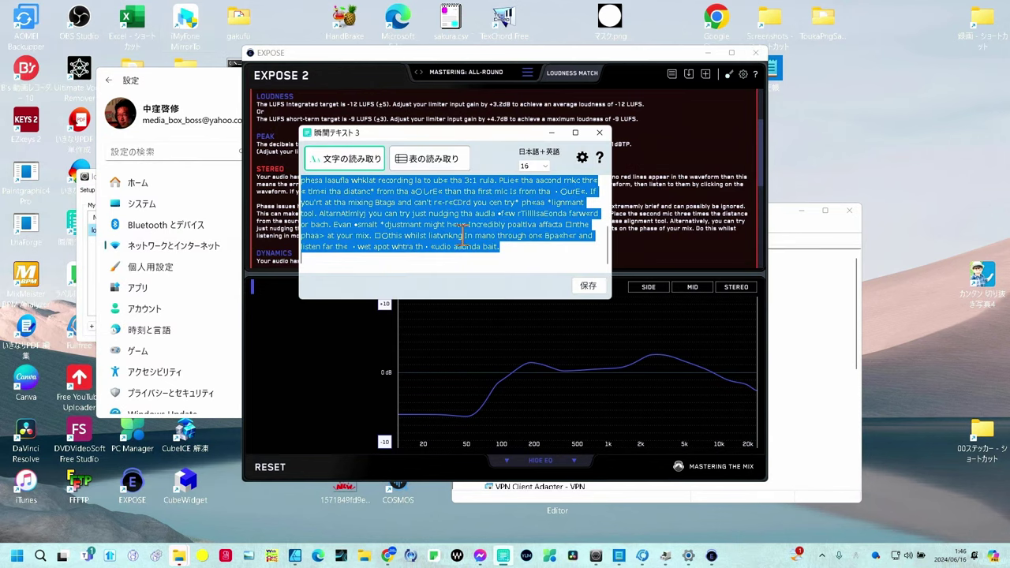
Copy the extracted STEREO feedback text, switch to Google 翻訳 in Chrome, translate it from English to Japanese and read the translation.
{"action": "right_click", "coordinate": [415, 213]}
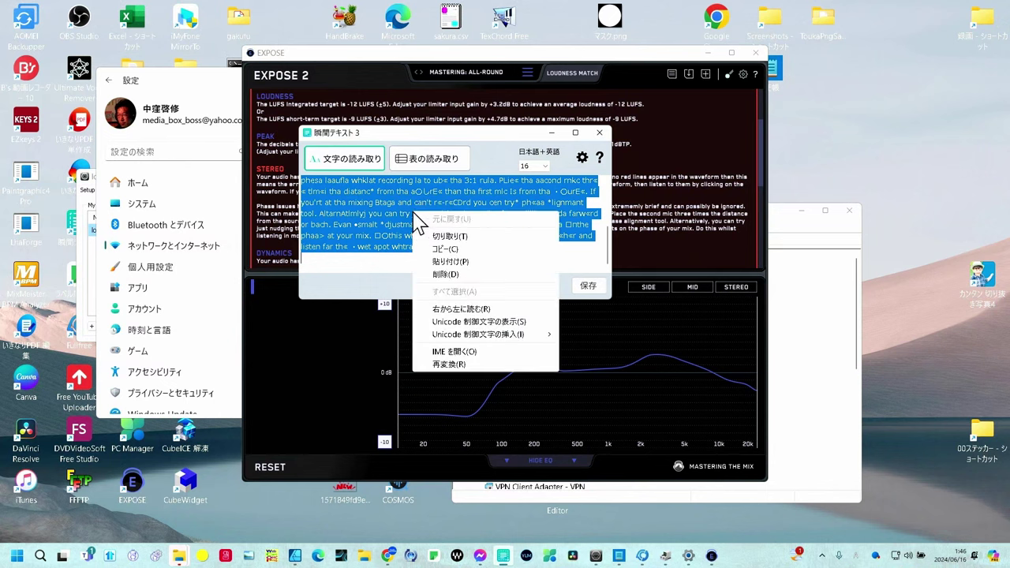
{"action": "left_click", "coordinate": [443, 249]}
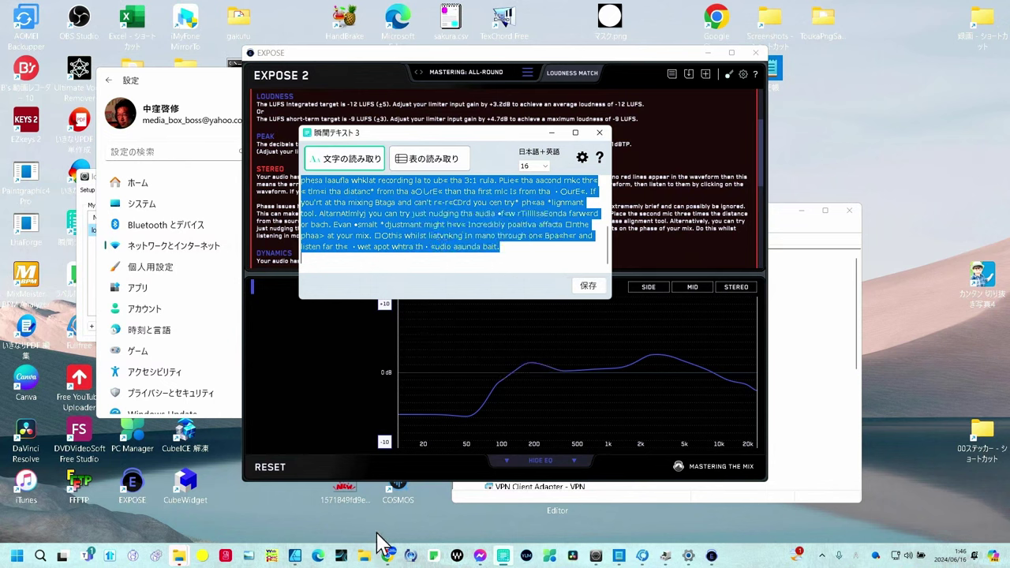
{"action": "mouse_move", "coordinate": [391, 558]}
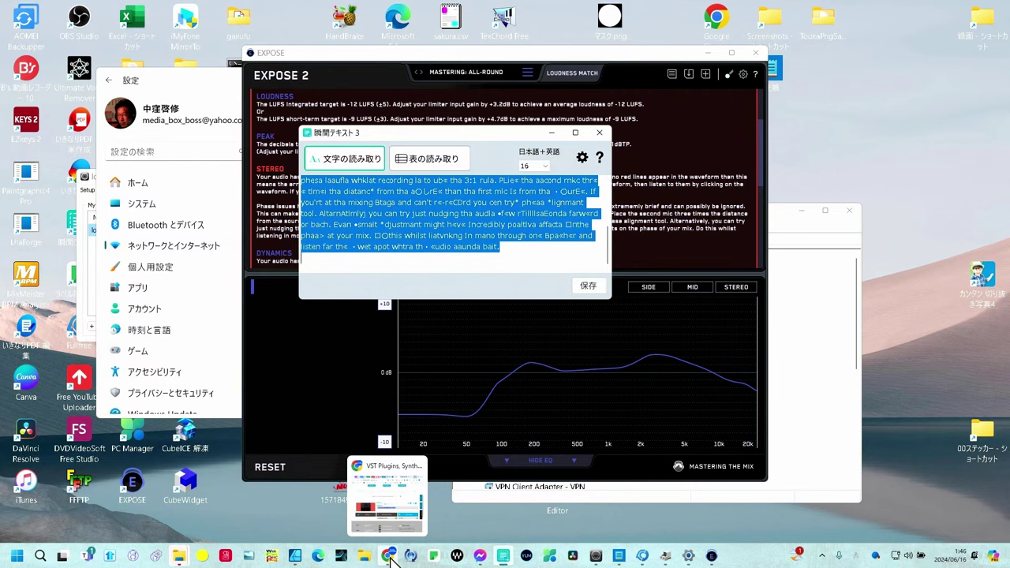
{"action": "left_click", "coordinate": [391, 558]}
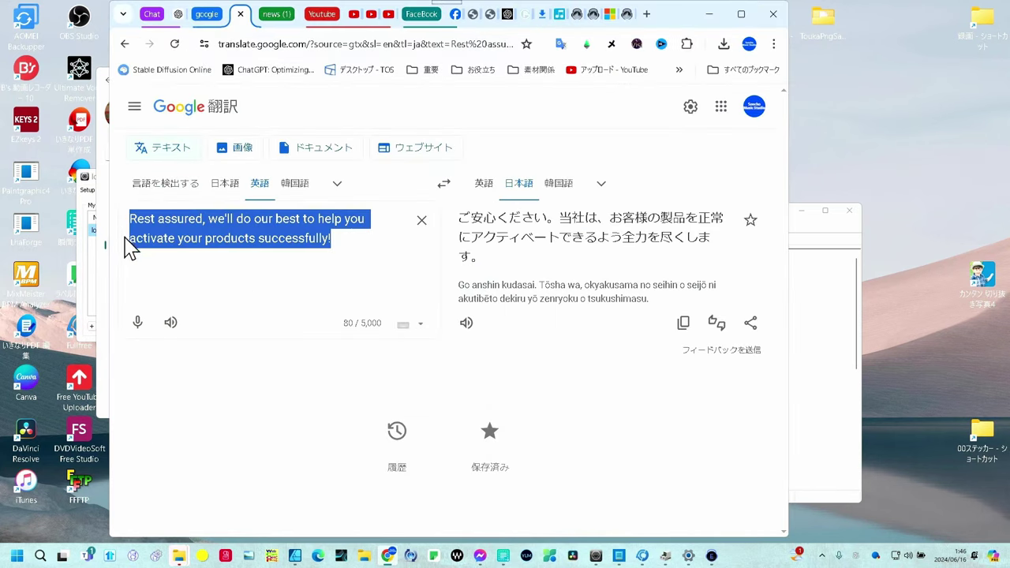
{"action": "key", "text": "ctrl+v"}
{"action": "scroll", "coordinate": [329, 299], "scroll_direction": "down", "scroll_amount": 10}
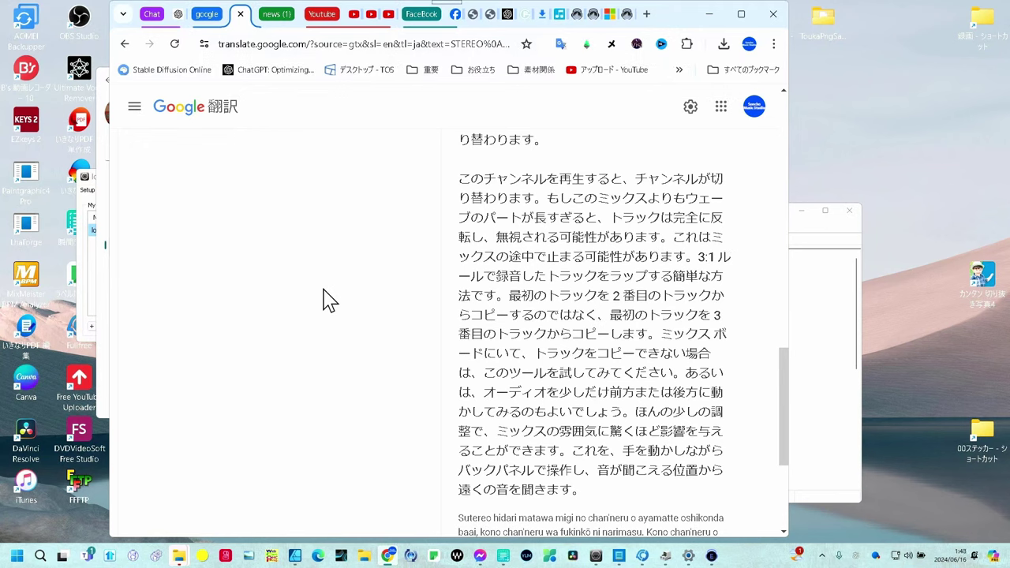
{"action": "left_click_drag", "start_coordinate": [460, 175], "coordinate": [545, 199]}
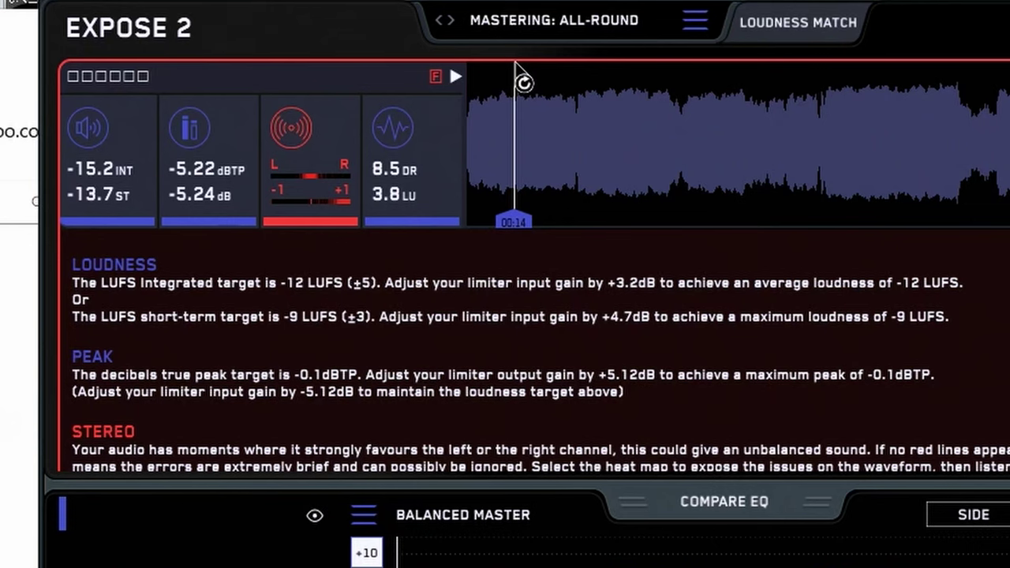
Switch to EXPOSE, clear the loaded track and select the YOUTUBE preset in the MASTERING category.
{"action": "left_click_drag", "start_coordinate": [515, 63], "coordinate": [658, 117]}
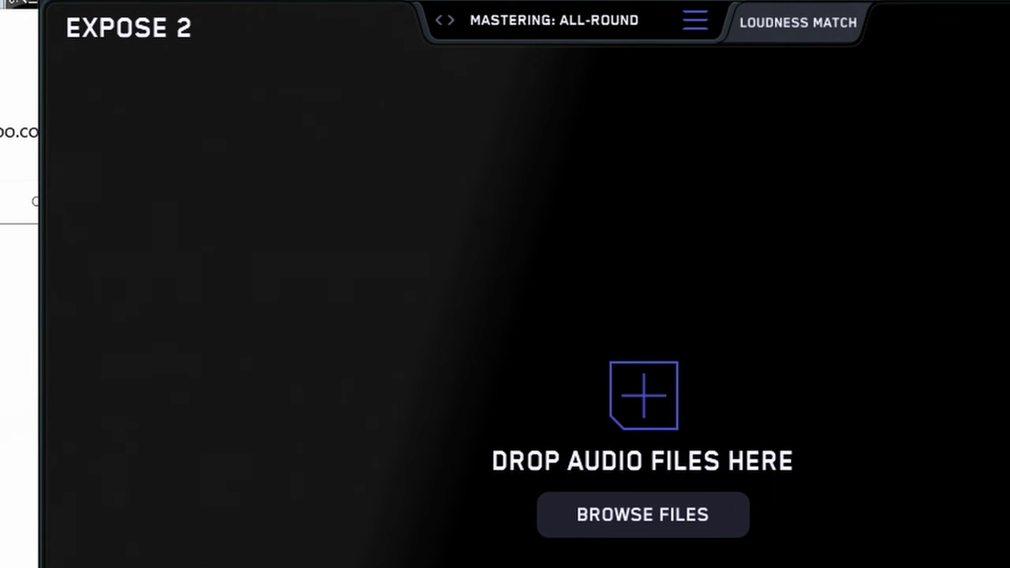
{"action": "left_click", "coordinate": [694, 24]}
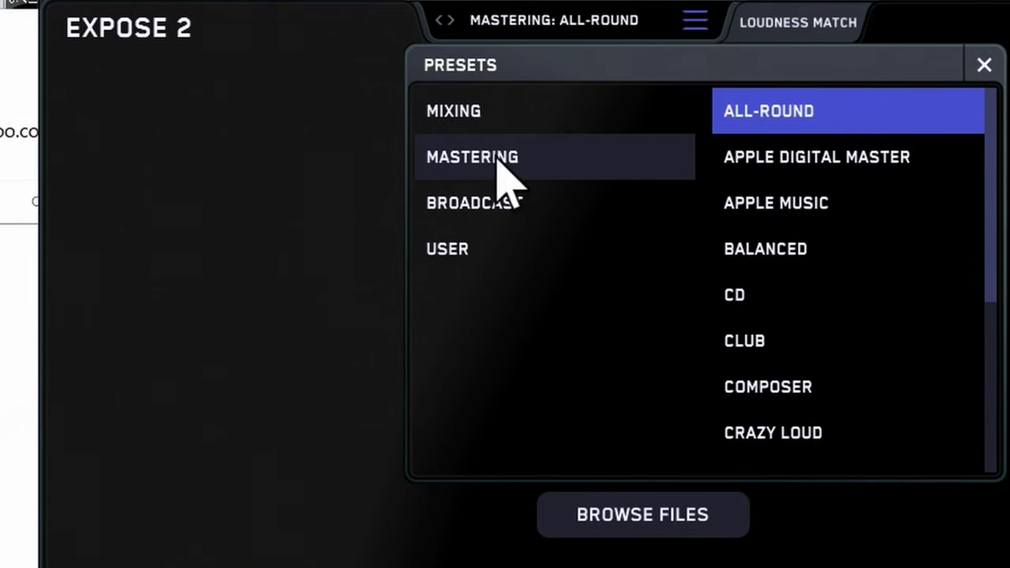
{"action": "scroll", "coordinate": [896, 237], "scroll_direction": "down", "scroll_amount": 5}
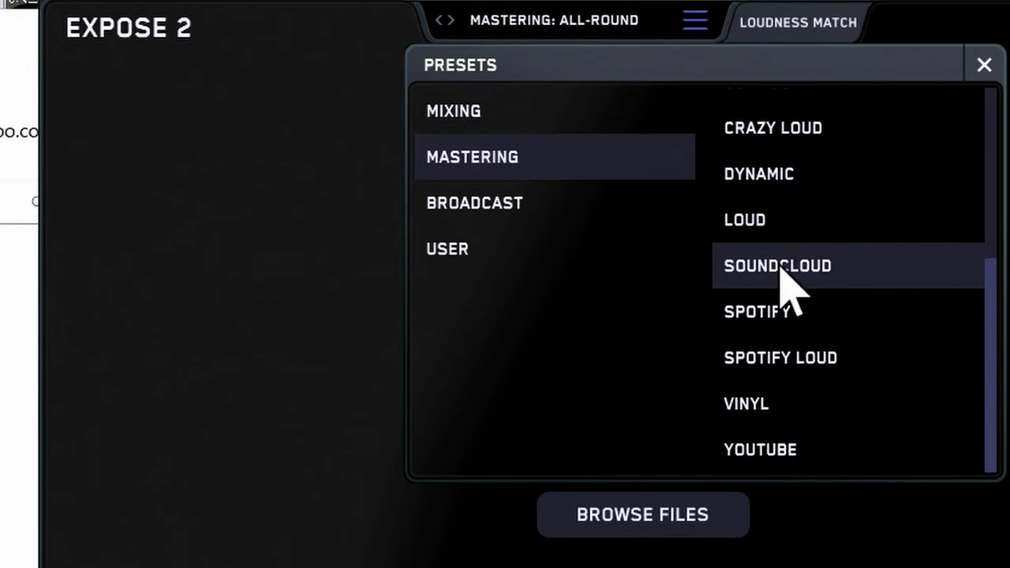
{"action": "left_click", "coordinate": [779, 456]}
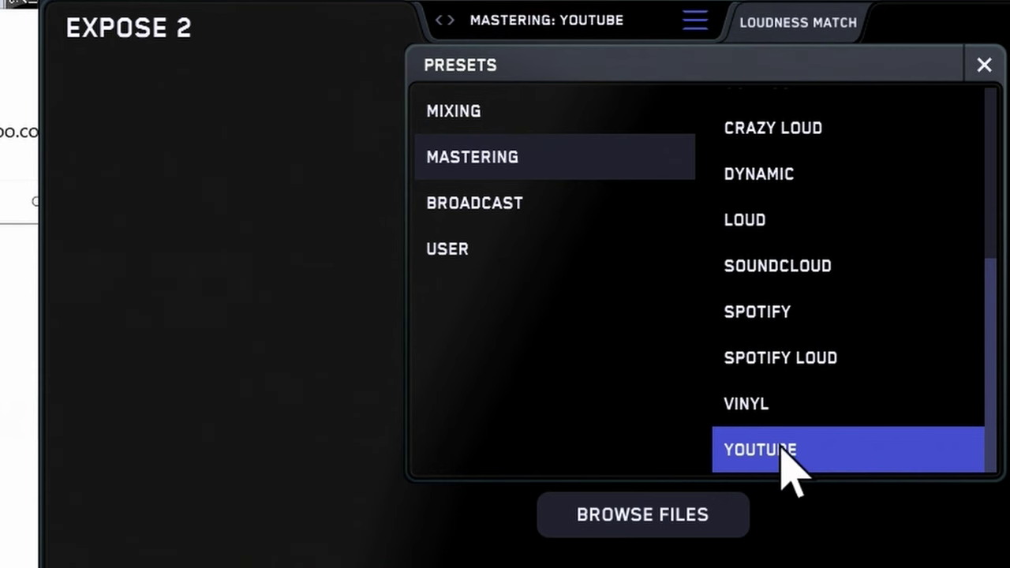
{"action": "key", "text": "Escape"}
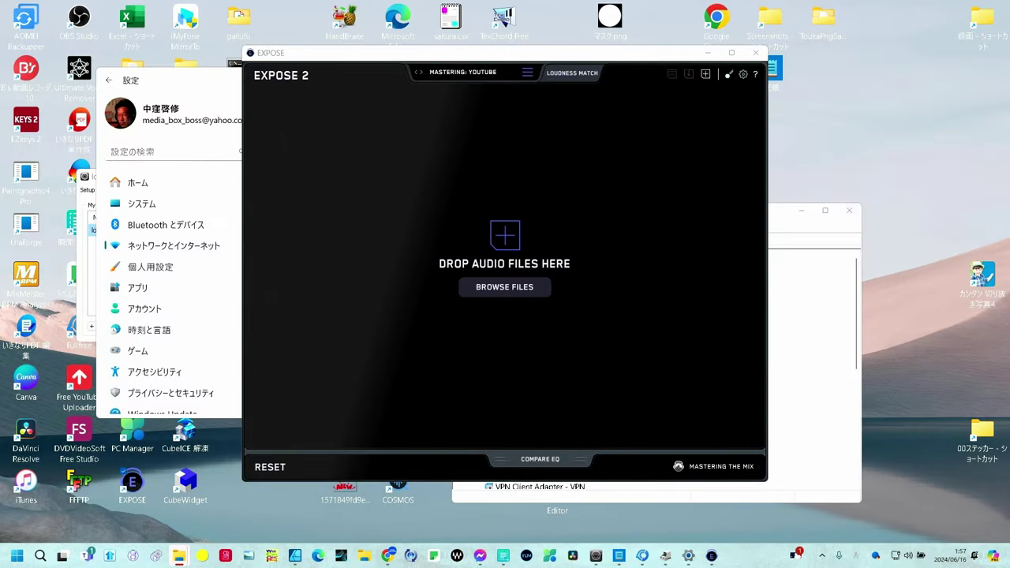
Load the two audio tracks for analysis and inspect the second track's waveform around 01:55 to 01:58.
{"action": "left_click_drag", "start_coordinate": [496, 214], "coordinate": [498, 217]}
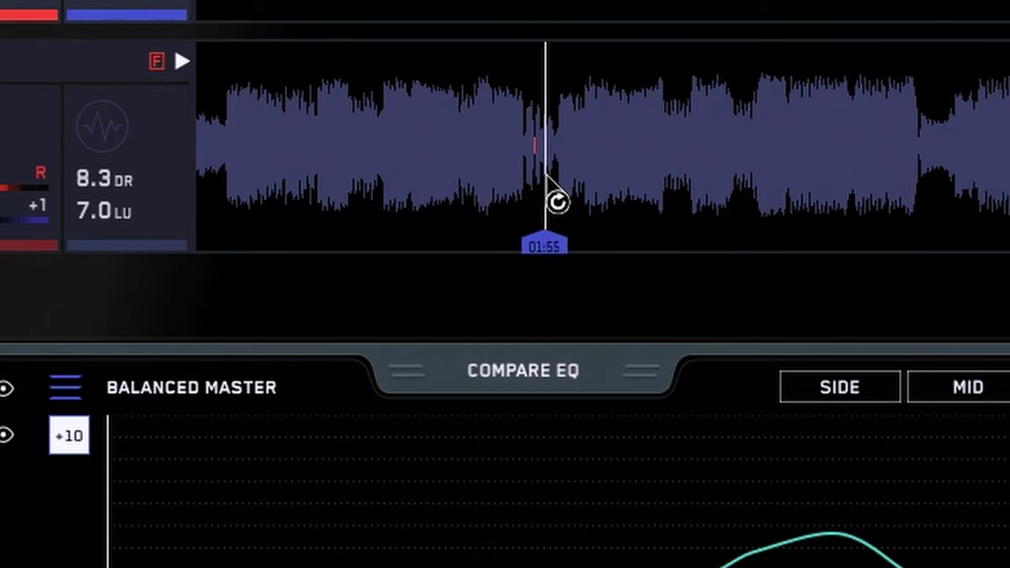
{"action": "left_click_drag", "start_coordinate": [530, 182], "coordinate": [555, 166]}
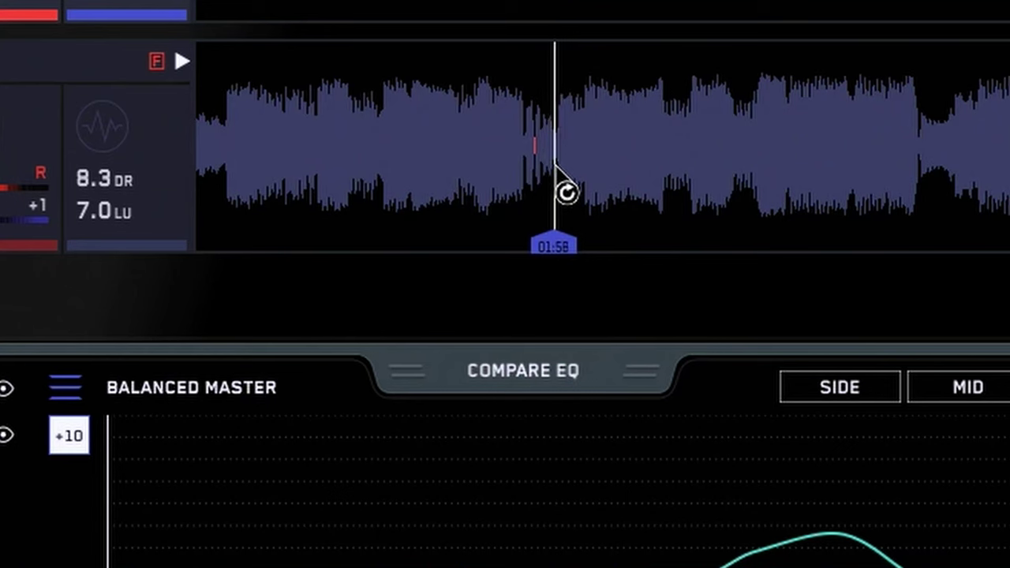
{"action": "left_click_drag", "start_coordinate": [554, 166], "coordinate": [556, 168]}
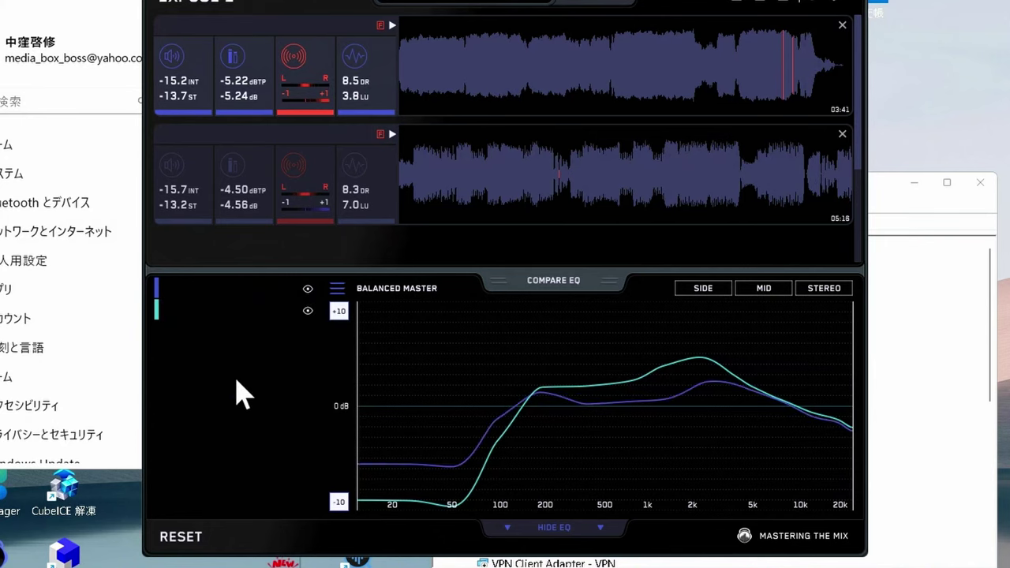
Compare the two tracks' EQ curves, hiding and reshowing the second curve and viewing the MID, SIDE and STEREO channels.
{"action": "left_click", "coordinate": [309, 311]}
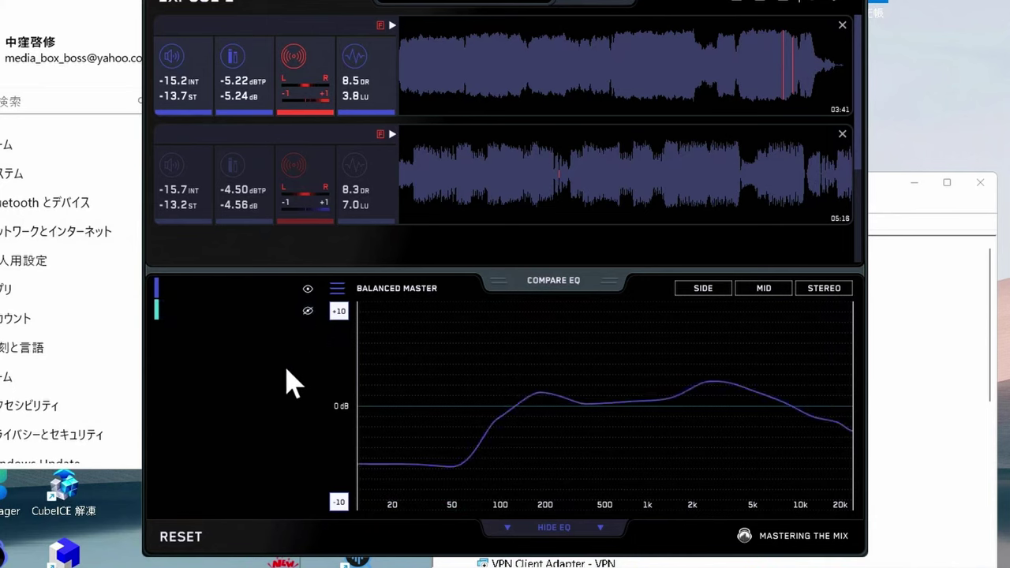
{"action": "left_click", "coordinate": [308, 312]}
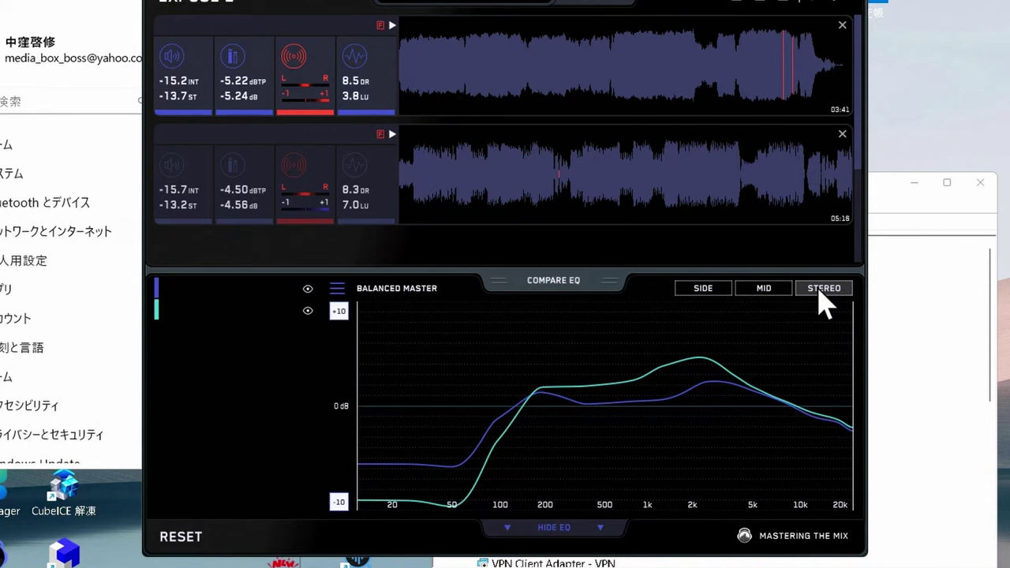
{"action": "left_click", "coordinate": [781, 298]}
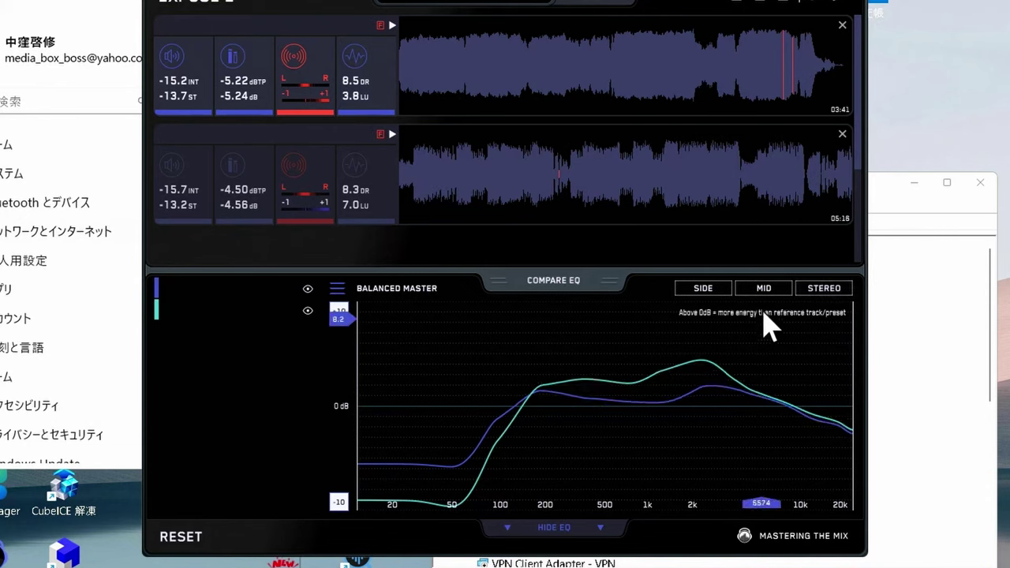
{"action": "left_click", "coordinate": [818, 295]}
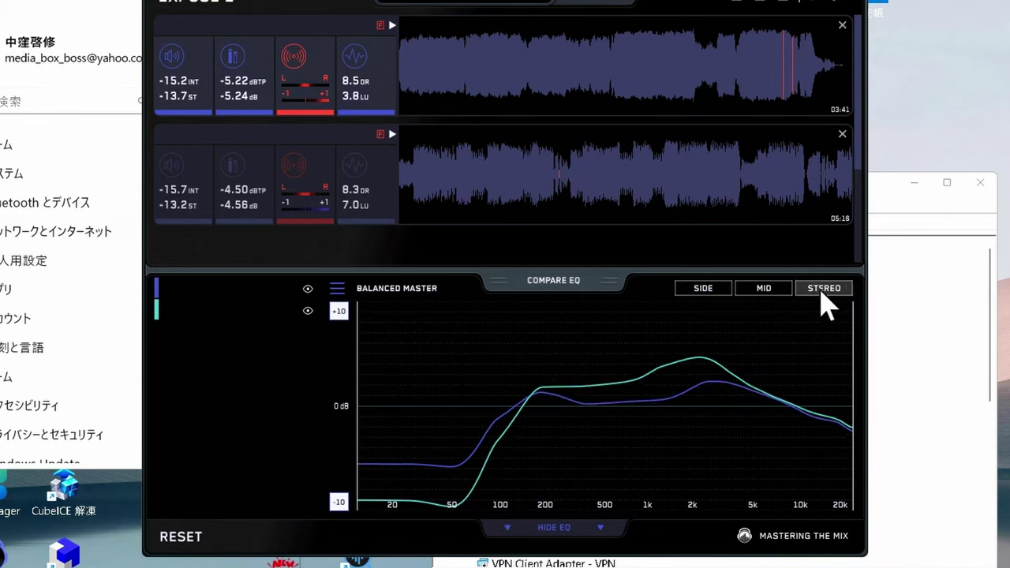
{"action": "left_click", "coordinate": [786, 300]}
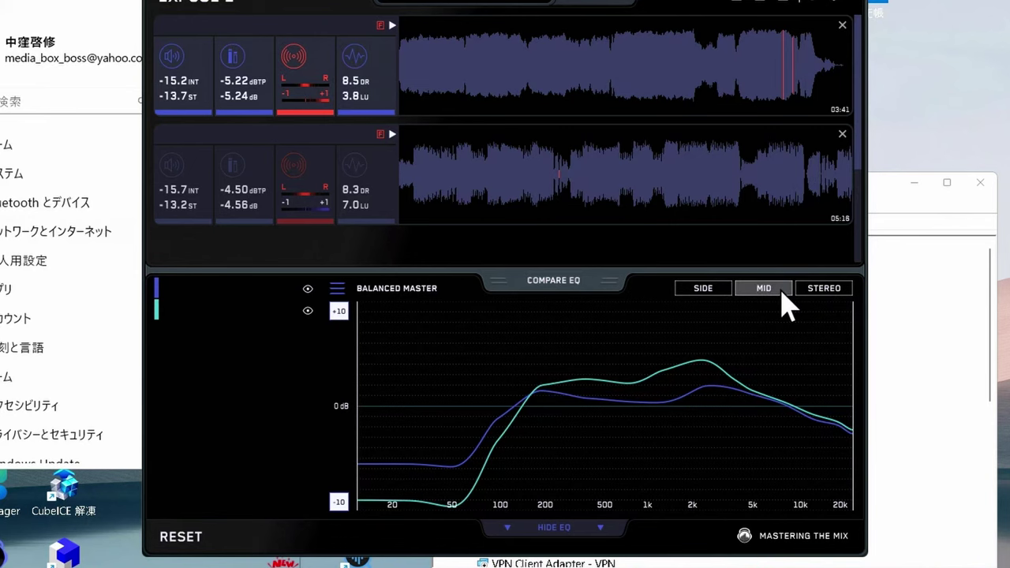
{"action": "left_click", "coordinate": [706, 290]}
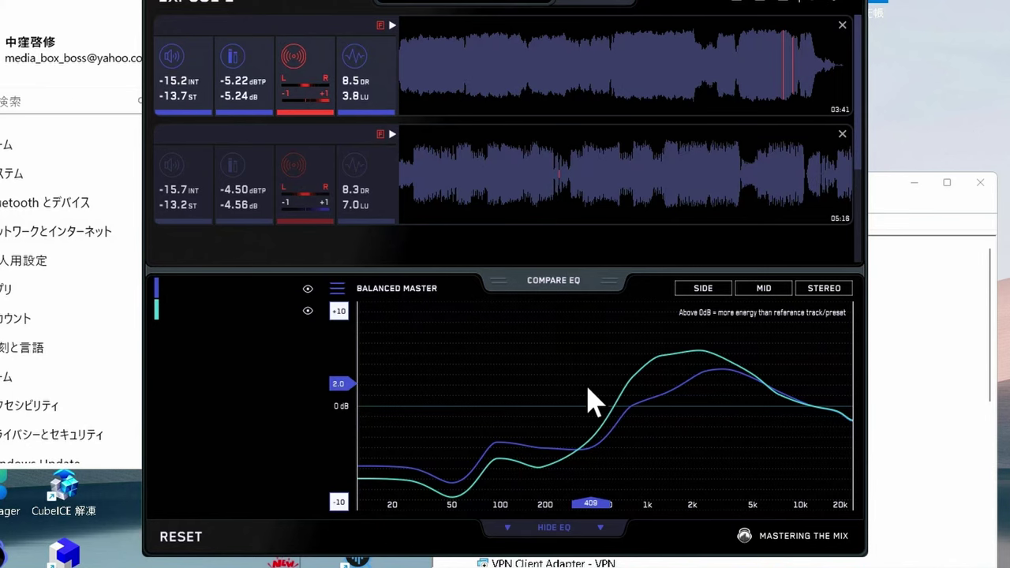
{"action": "left_click", "coordinate": [759, 303]}
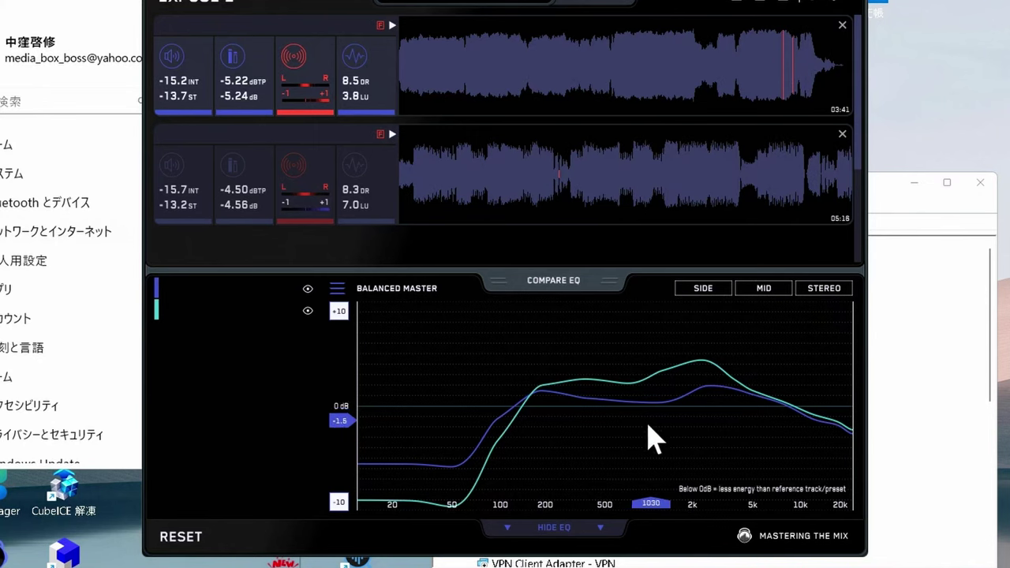
{"action": "left_click", "coordinate": [818, 299]}
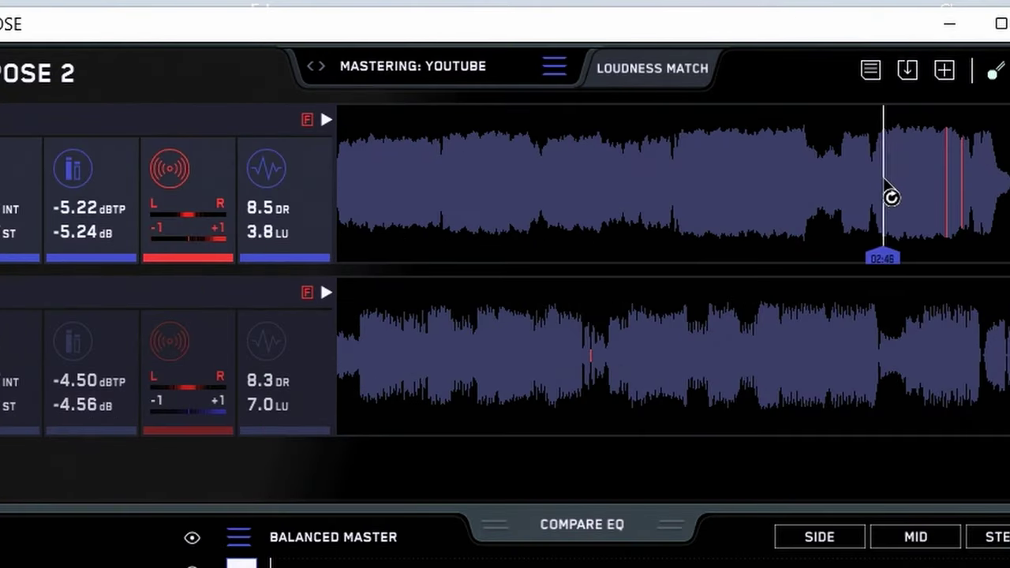
Export both tracks' analysis readings to a text file and open it from the デスクトップ folder.
{"action": "left_click", "coordinate": [871, 71]}
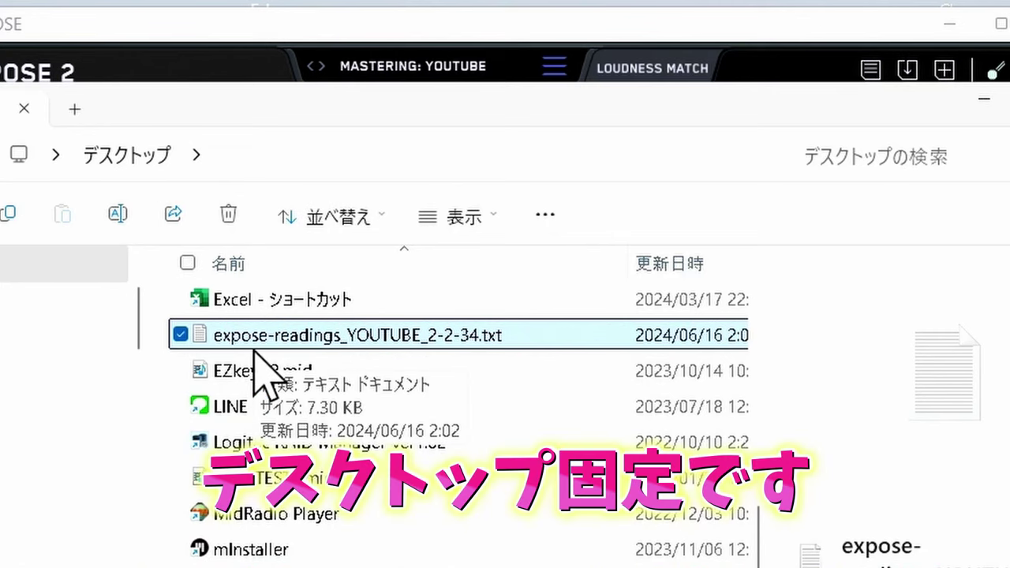
{"action": "double_click", "coordinate": [357, 335]}
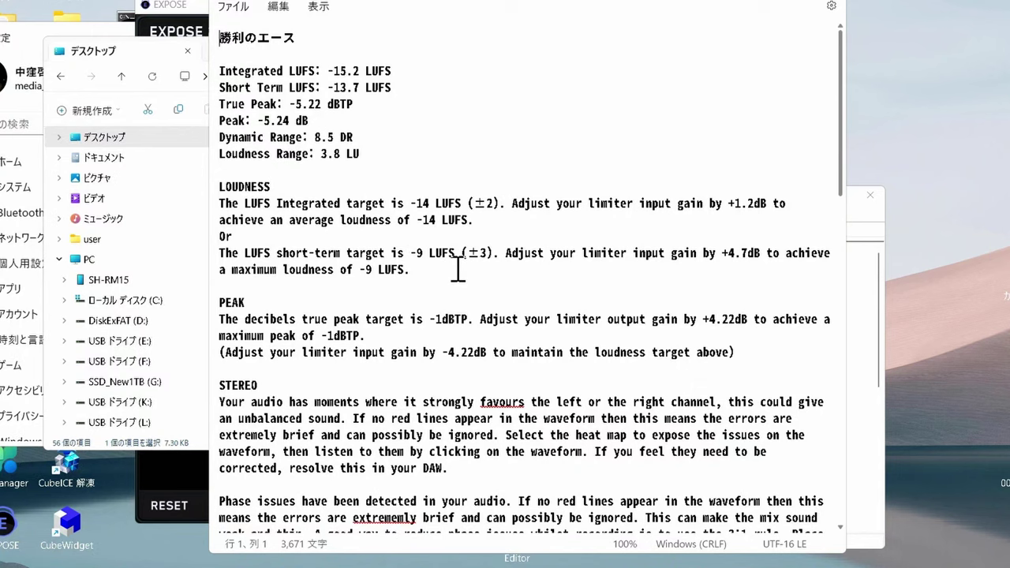
Read through the readings and the loudness, peak, stereo and dynamics feedback of both tracks in the text file.
{"action": "scroll", "coordinate": [457, 272], "scroll_direction": "down", "scroll_amount": 5}
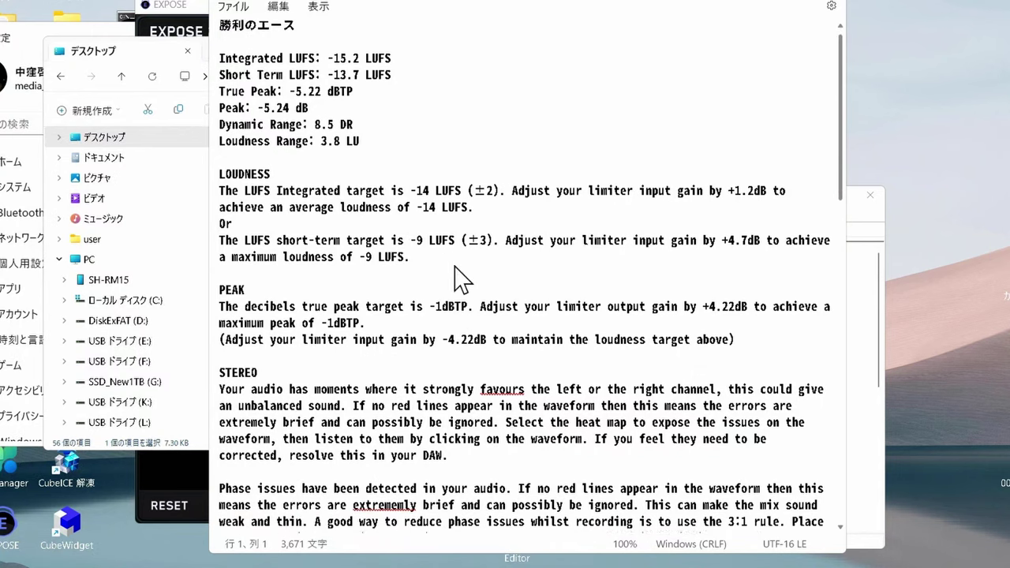
{"action": "scroll", "coordinate": [455, 266], "scroll_direction": "down", "scroll_amount": 7}
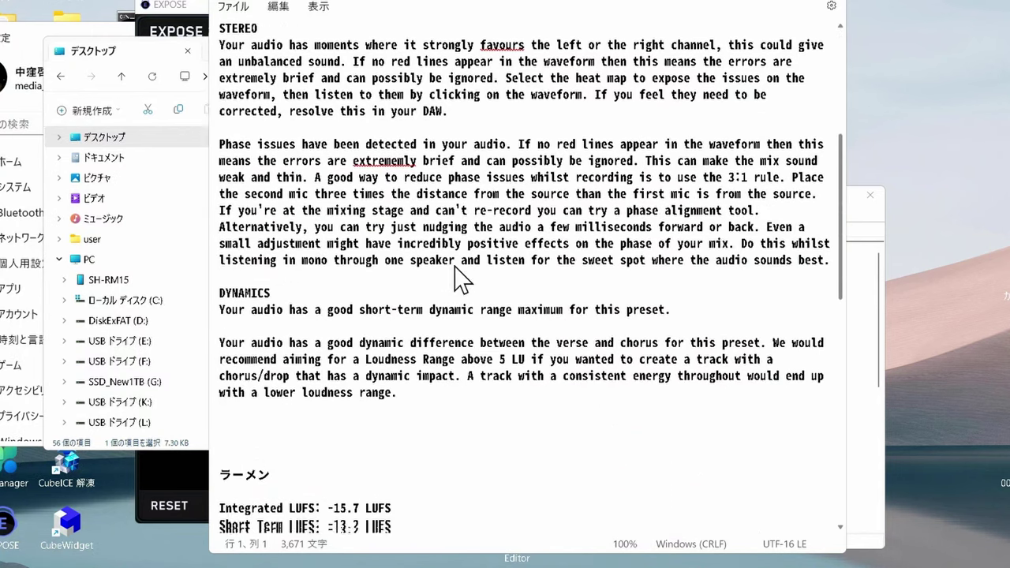
{"action": "scroll", "coordinate": [461, 279], "scroll_direction": "down", "scroll_amount": 2}
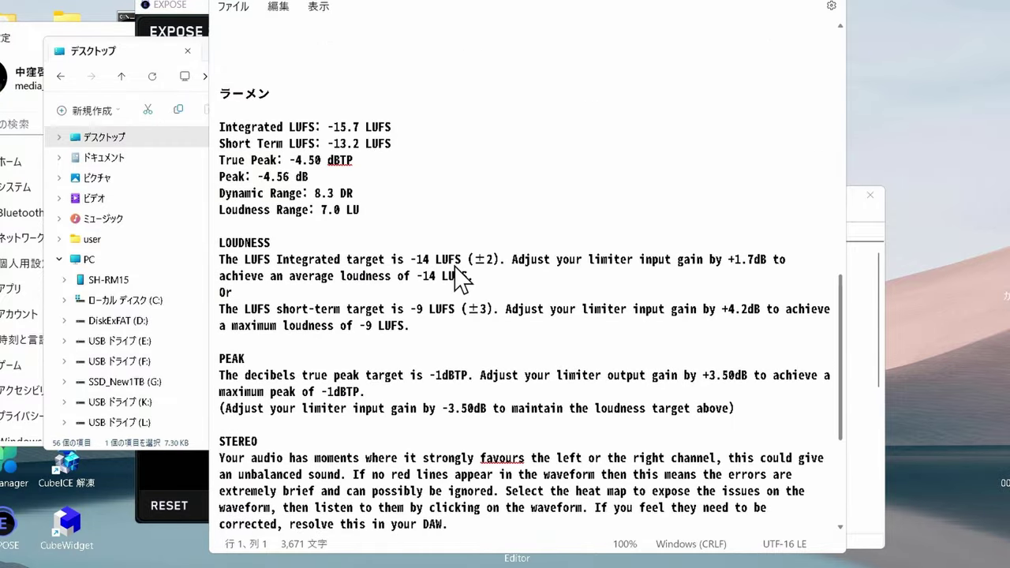
{"action": "scroll", "coordinate": [459, 276], "scroll_direction": "down", "scroll_amount": 1}
{"action": "scroll", "coordinate": [455, 268], "scroll_direction": "down", "scroll_amount": 1}
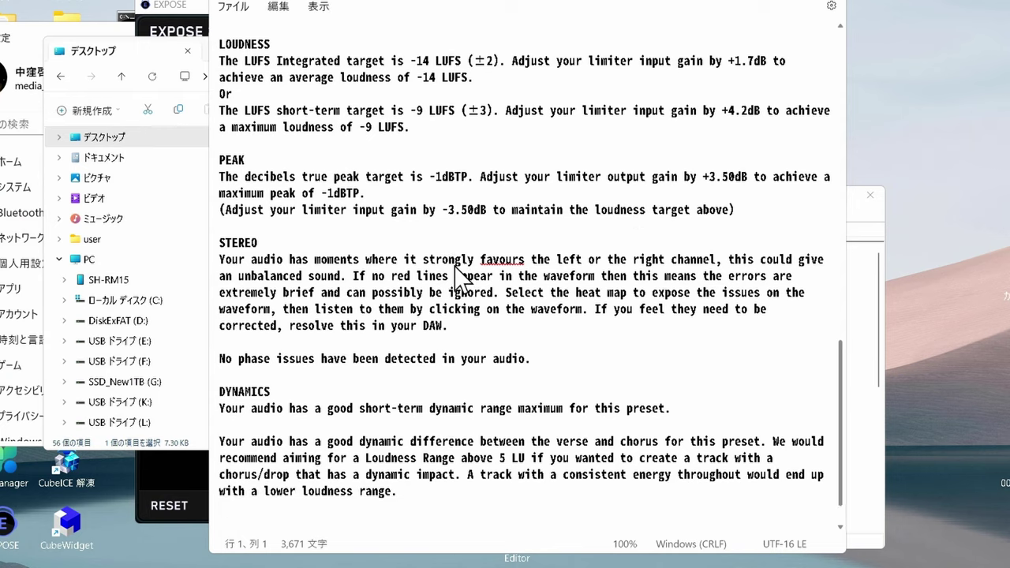
{"action": "scroll", "coordinate": [460, 277], "scroll_direction": "up", "scroll_amount": 11}
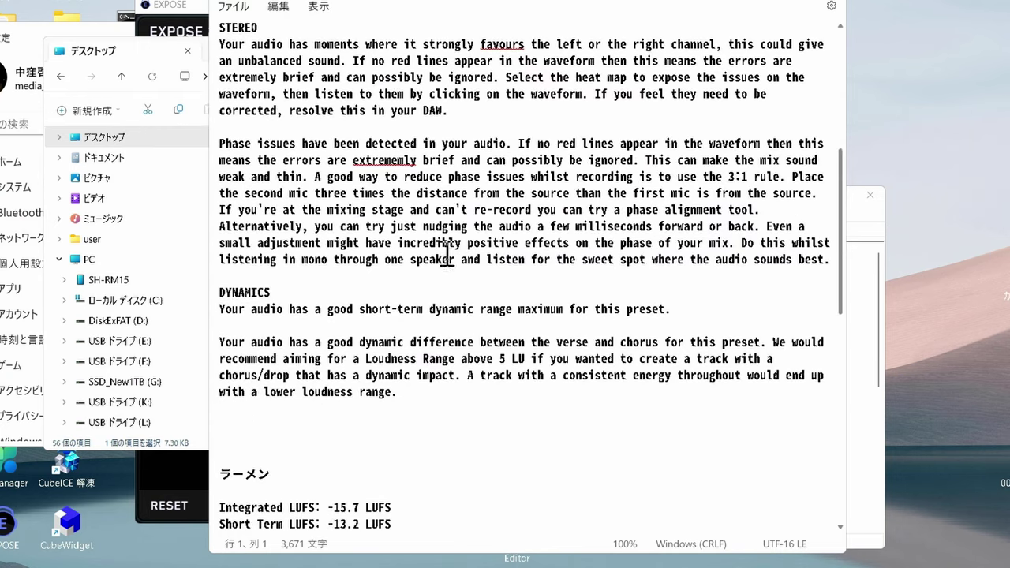
{"action": "scroll", "coordinate": [446, 252], "scroll_direction": "up", "scroll_amount": 4}
Copy the entire report text and replace the source text in Google 翻訳 with it to translate it into Japanese.
{"action": "key", "text": "ctrl+a"}
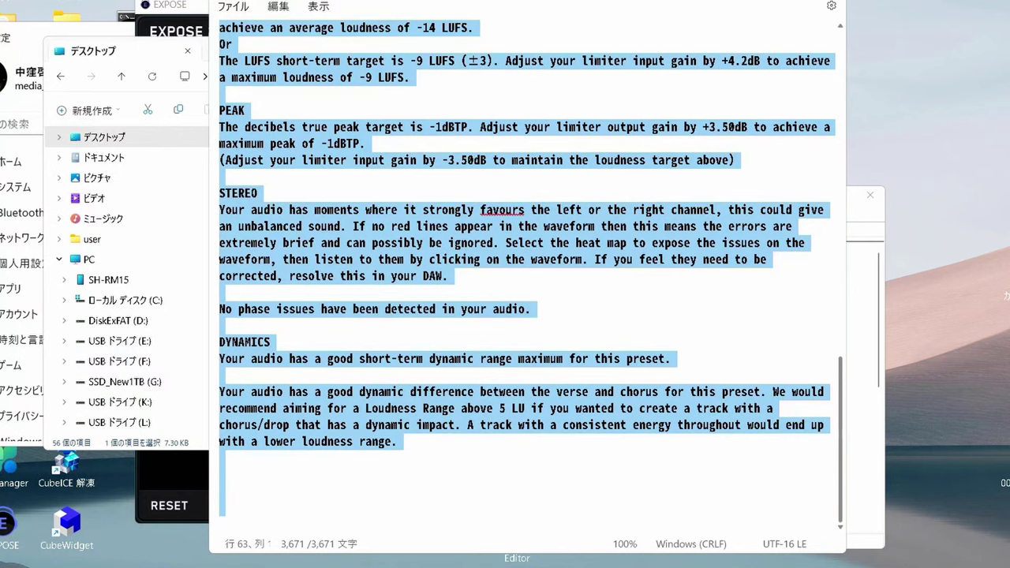
{"action": "left_click", "coordinate": [229, 567]}
{"action": "key", "text": "ctrl+a"}
{"action": "key", "text": "ctrl+v"}
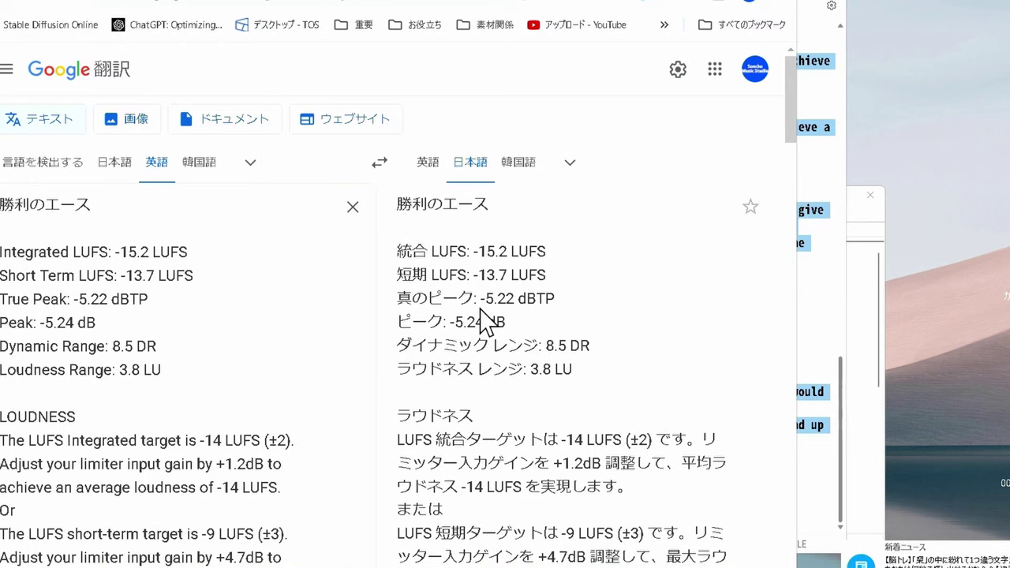
Read the Japanese translation of the first track's loudness, peak, stereo and dynamics feedback down to the ラーメン readings.
{"action": "scroll", "coordinate": [489, 320], "scroll_direction": "down", "scroll_amount": 1}
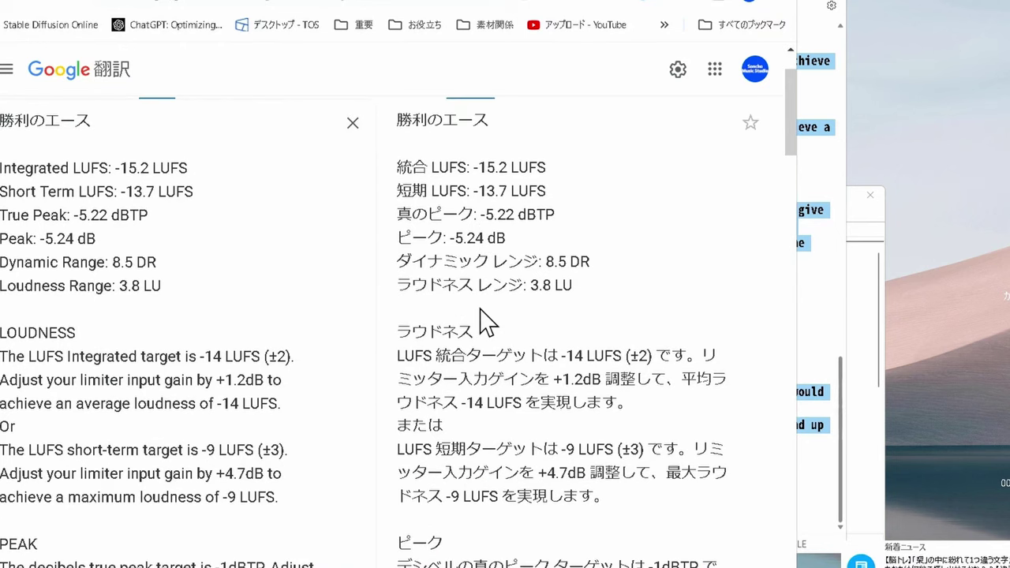
{"action": "scroll", "coordinate": [481, 309], "scroll_direction": "down", "scroll_amount": 1}
{"action": "scroll", "coordinate": [486, 319], "scroll_direction": "down", "scroll_amount": 1}
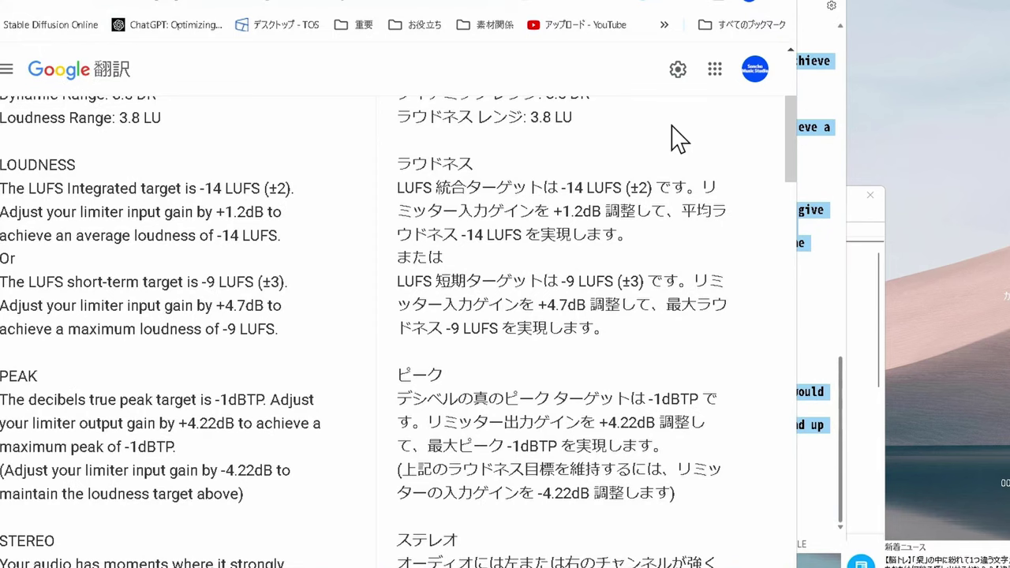
{"action": "scroll", "coordinate": [539, 236], "scroll_direction": "down", "scroll_amount": 3}
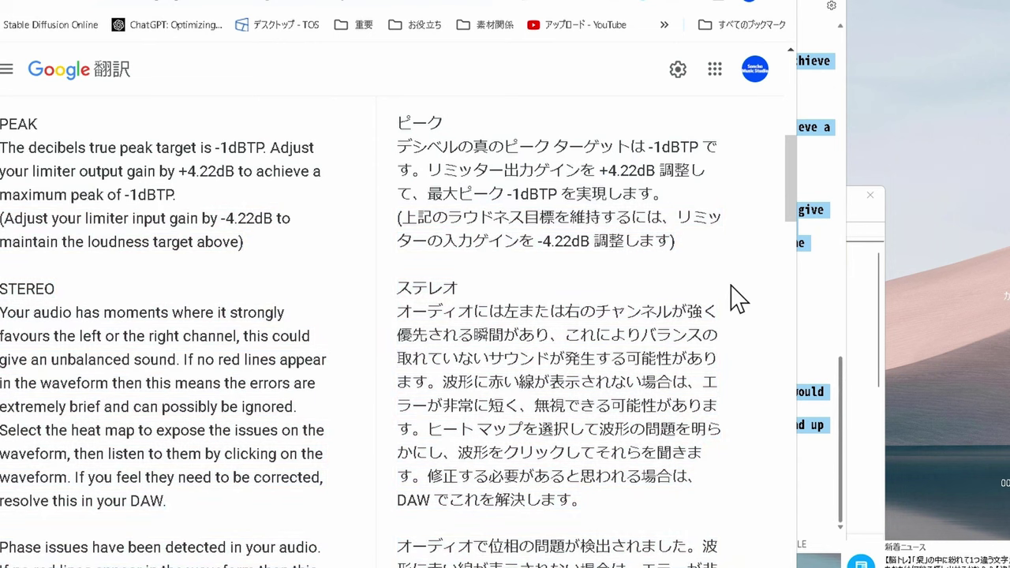
{"action": "scroll", "coordinate": [733, 296], "scroll_direction": "down", "scroll_amount": 2}
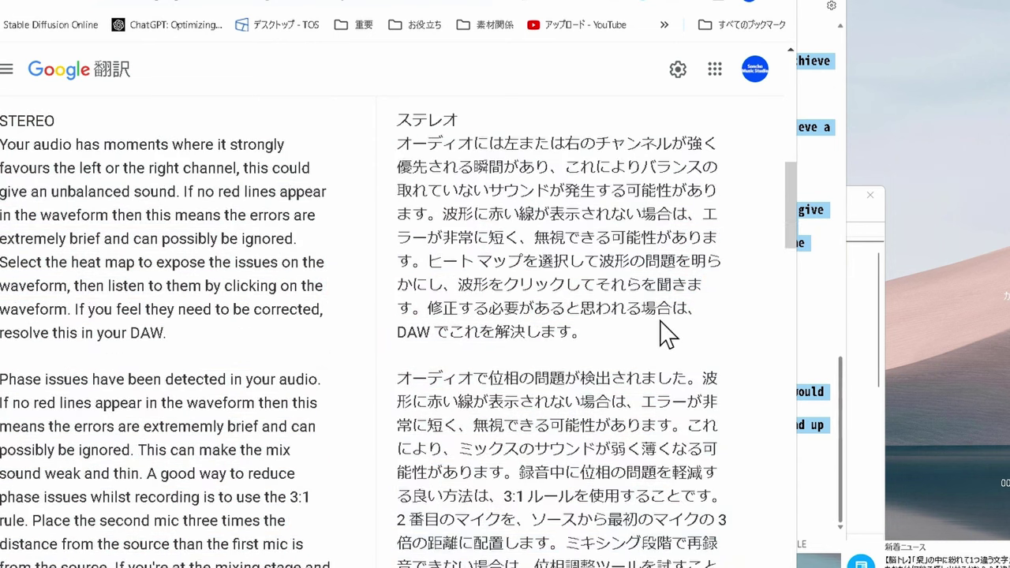
{"action": "scroll", "coordinate": [487, 276], "scroll_direction": "down", "scroll_amount": 2}
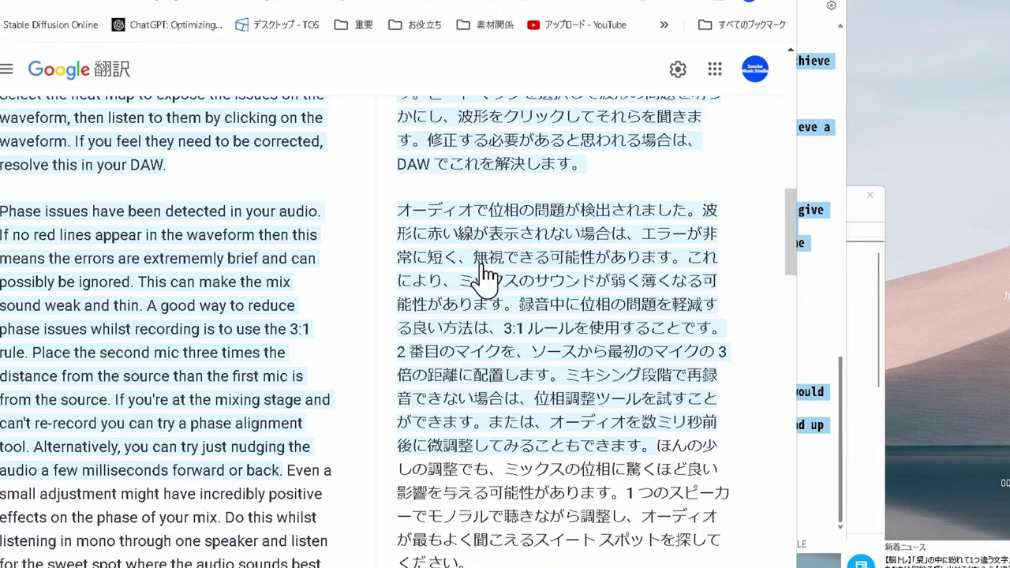
{"action": "scroll", "coordinate": [485, 276], "scroll_direction": "down", "scroll_amount": 2}
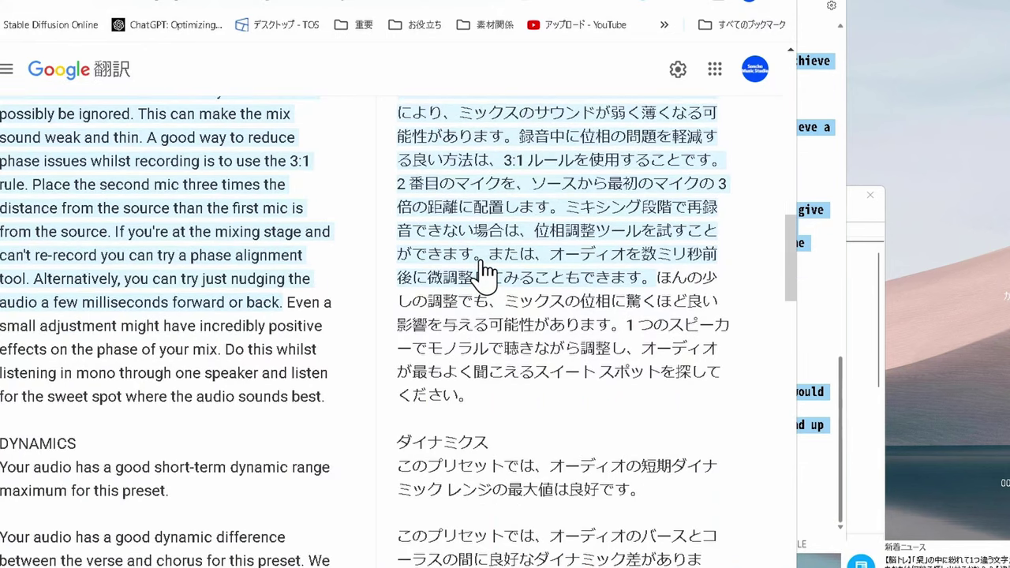
{"action": "scroll", "coordinate": [485, 272], "scroll_direction": "down", "scroll_amount": 1}
{"action": "scroll", "coordinate": [485, 272], "scroll_direction": "down", "scroll_amount": 2}
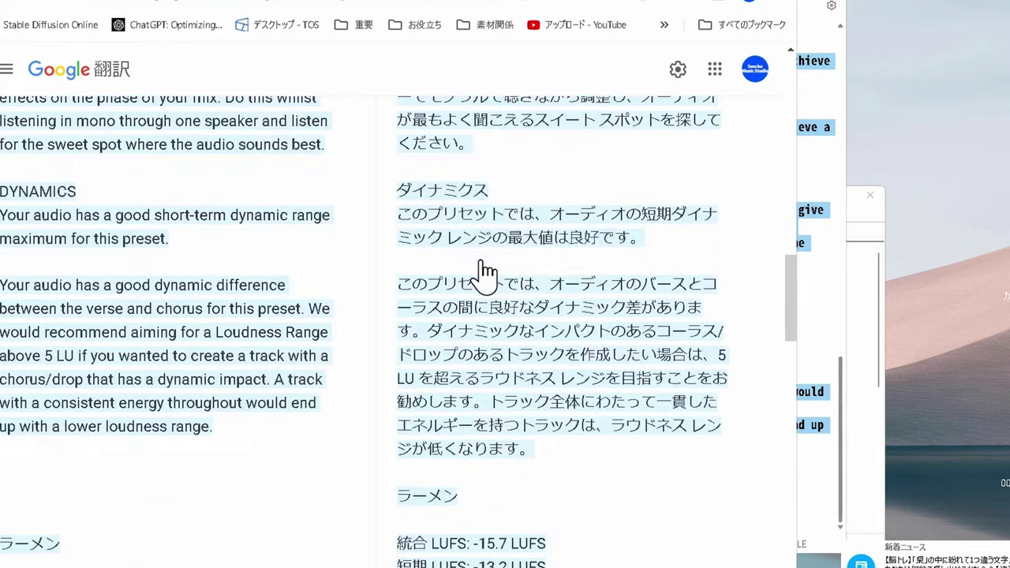
{"action": "left_click", "coordinate": [485, 274]}
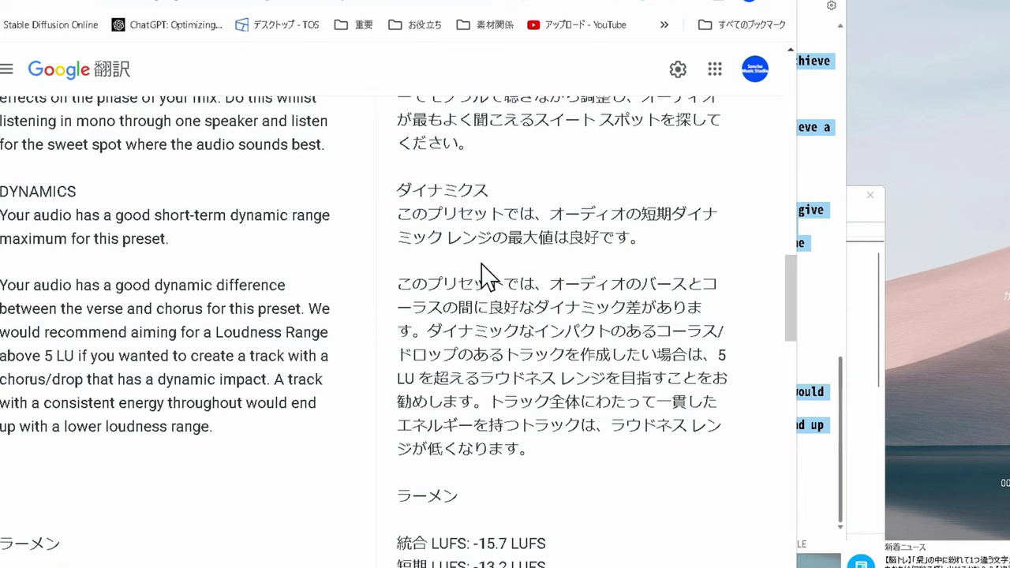
{"action": "scroll", "coordinate": [485, 274], "scroll_direction": "down", "scroll_amount": 2}
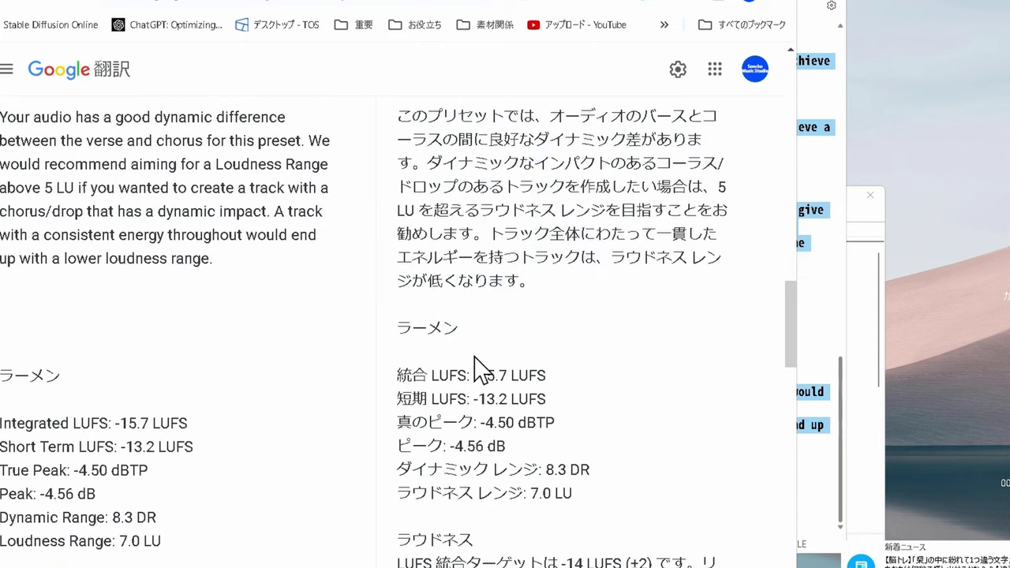